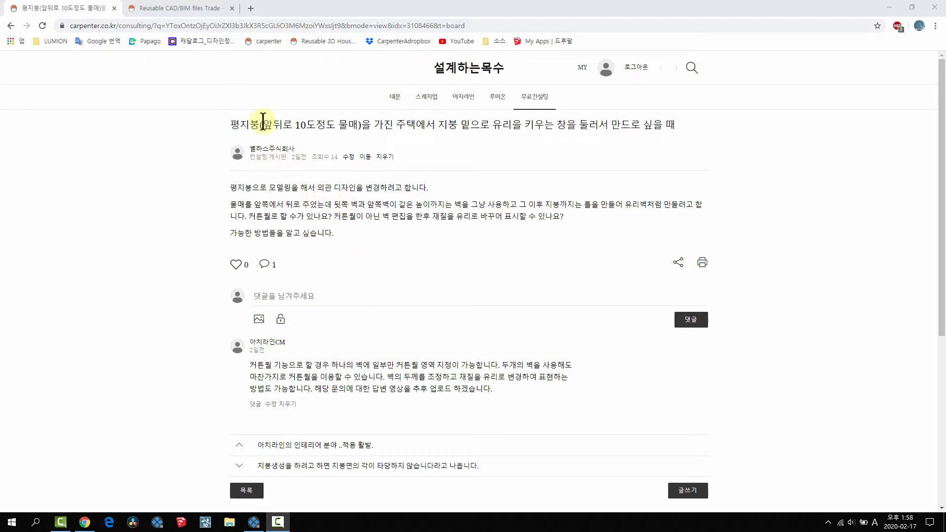
- Read the consulting question about a roughly 10° flat roof, switch to ARCHLine.XP and examine the house model in plan and 3D
drag(304, 124, 323, 123)
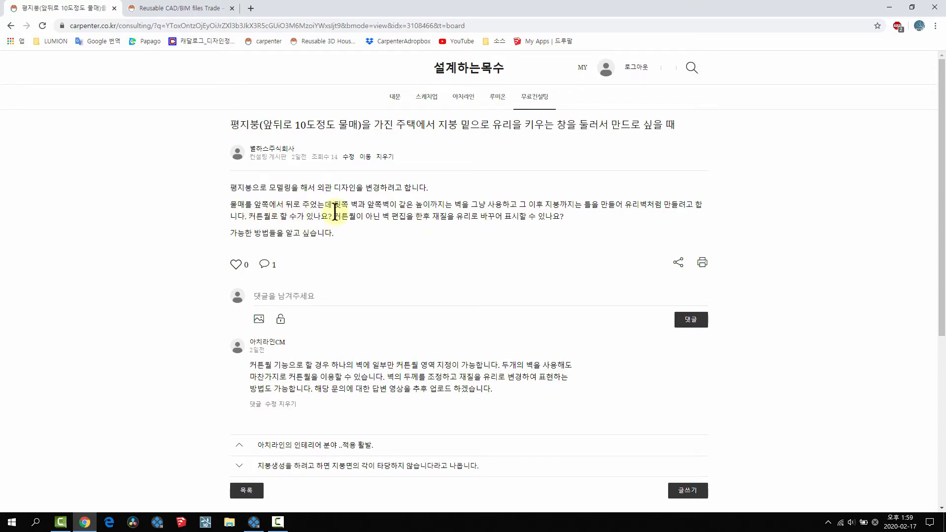
click(889, 7)
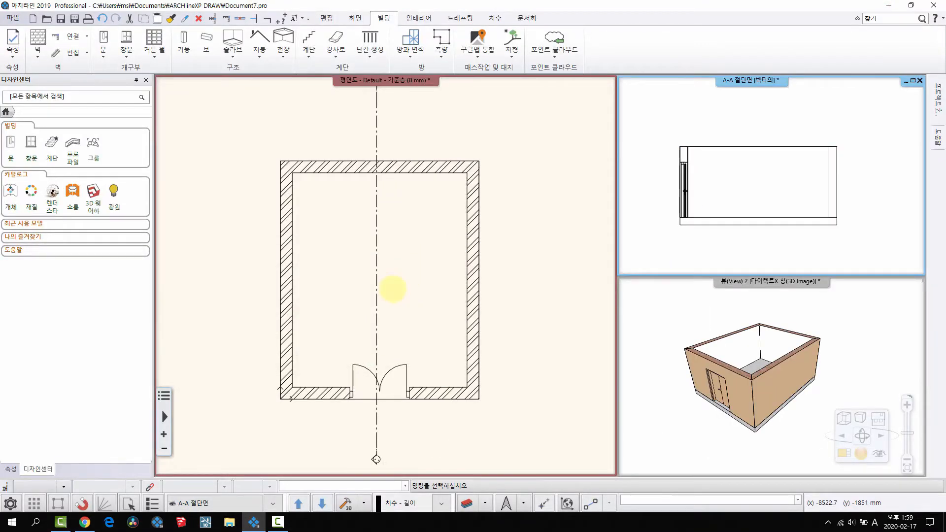
click(393, 289)
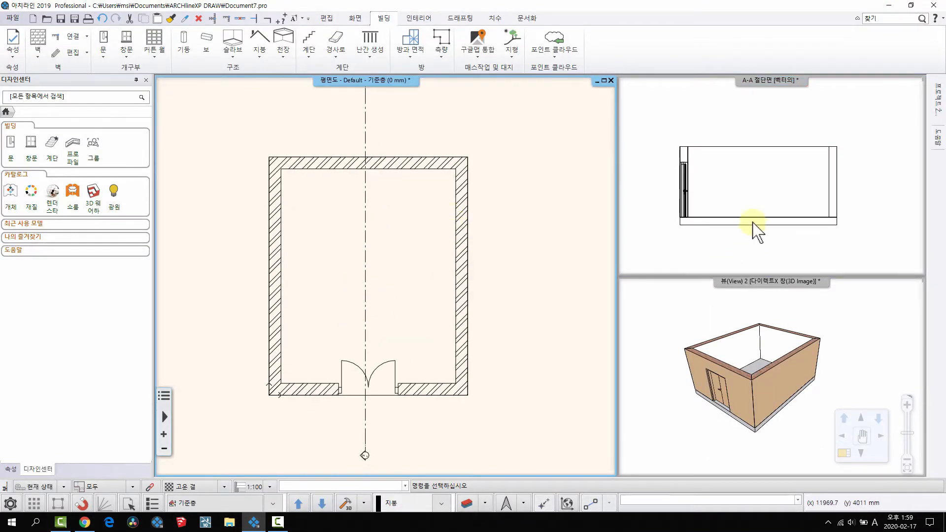
click(769, 279)
drag(772, 409, 774, 419)
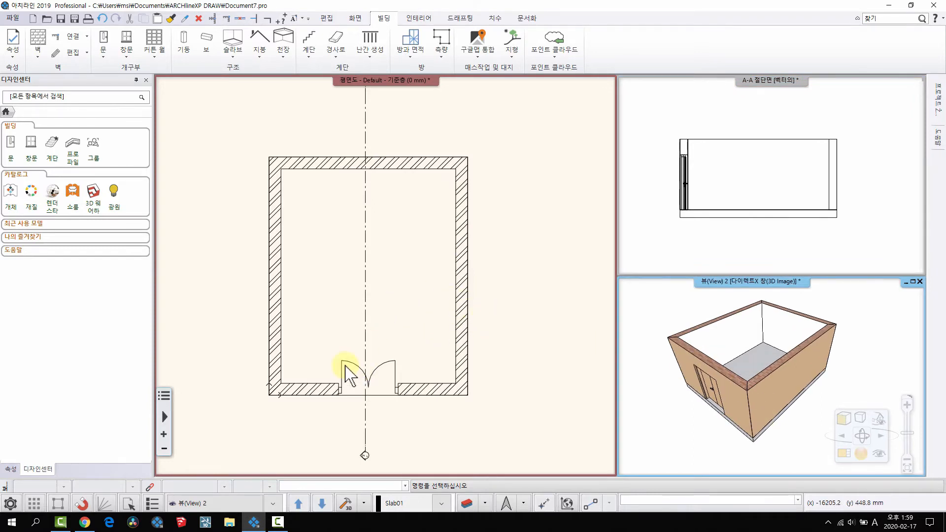
- Start a flat-shape roof in the Simple roof style, with its first edge along the outer corners of the wall opposite the door
click(260, 53)
middle_drag(401, 193, 411, 184)
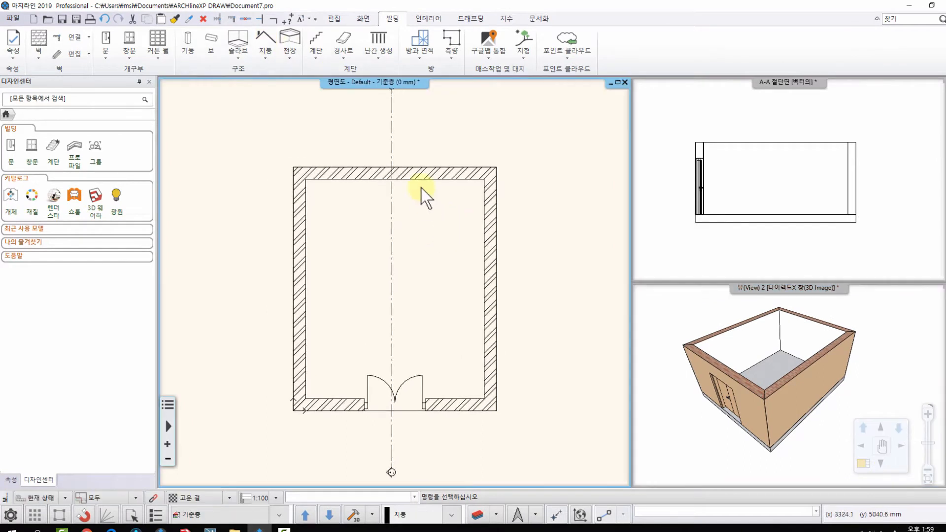
click(266, 57)
mouse_move(274, 96)
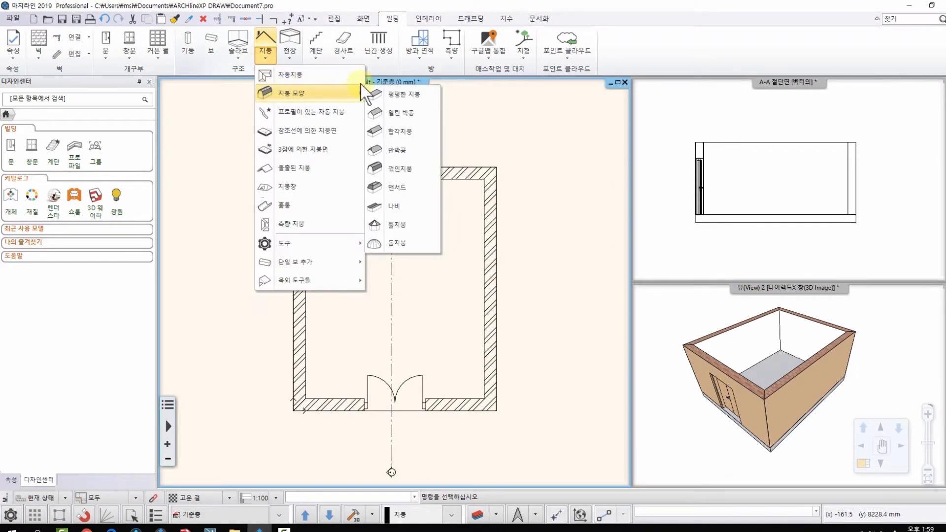
click(412, 93)
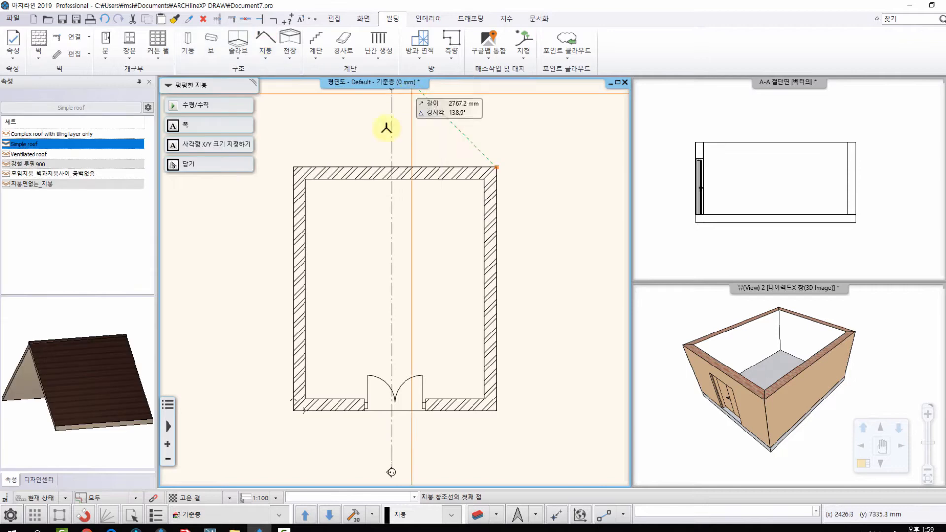
click(311, 171)
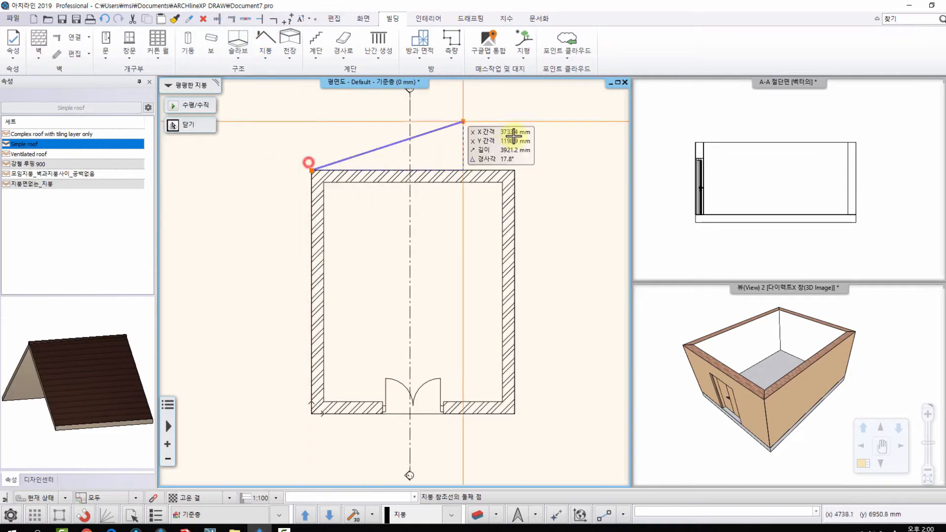
click(515, 170)
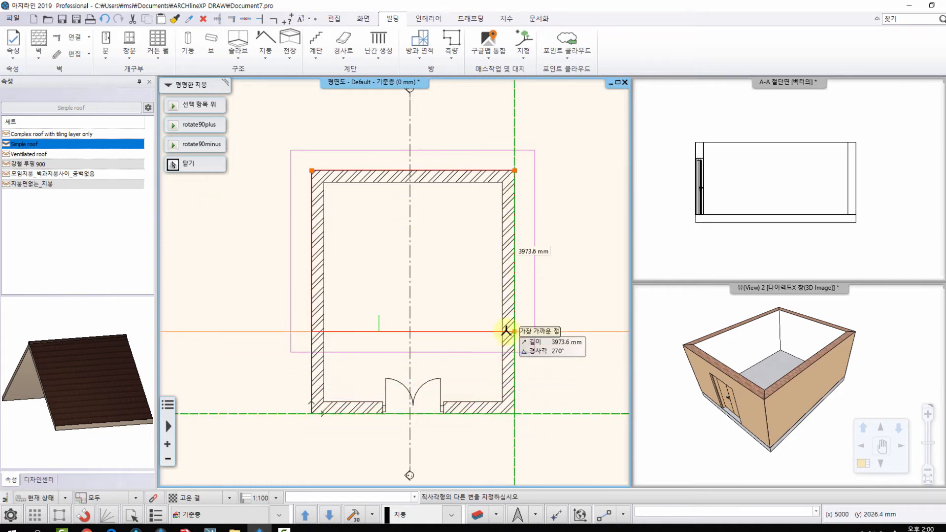
- Rotate the roof's slope direction in 90° turns to rise from the door-side wall, and extend the rectangle to that wall's outer face
scroll(476, 353, up, 1)
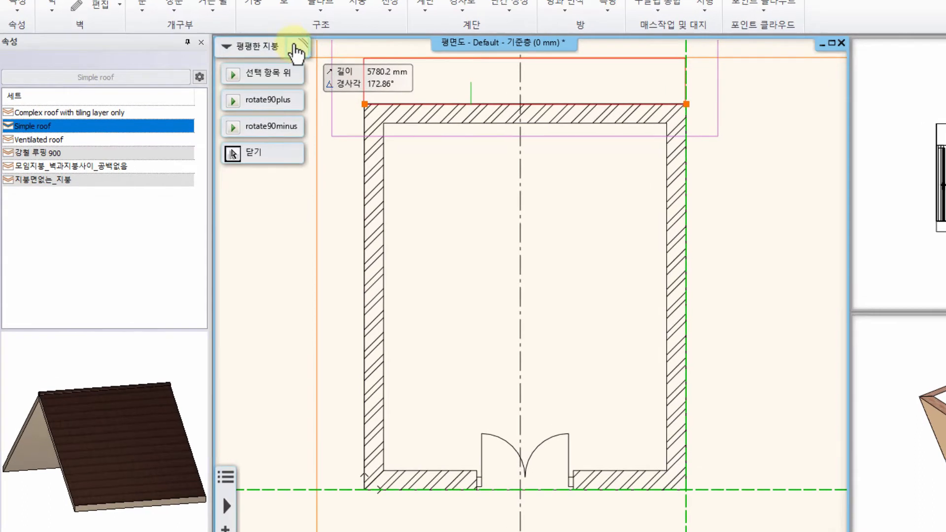
click(295, 45)
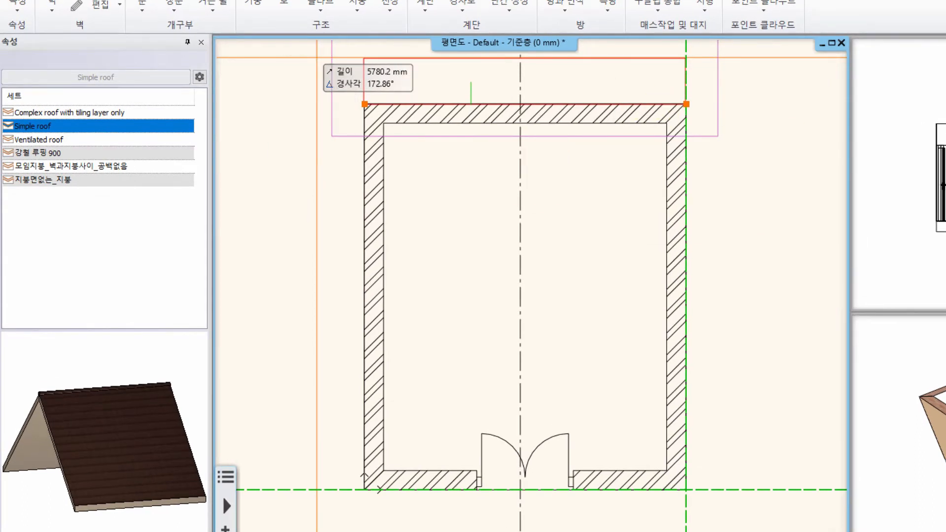
drag(612, 186, 228, 37)
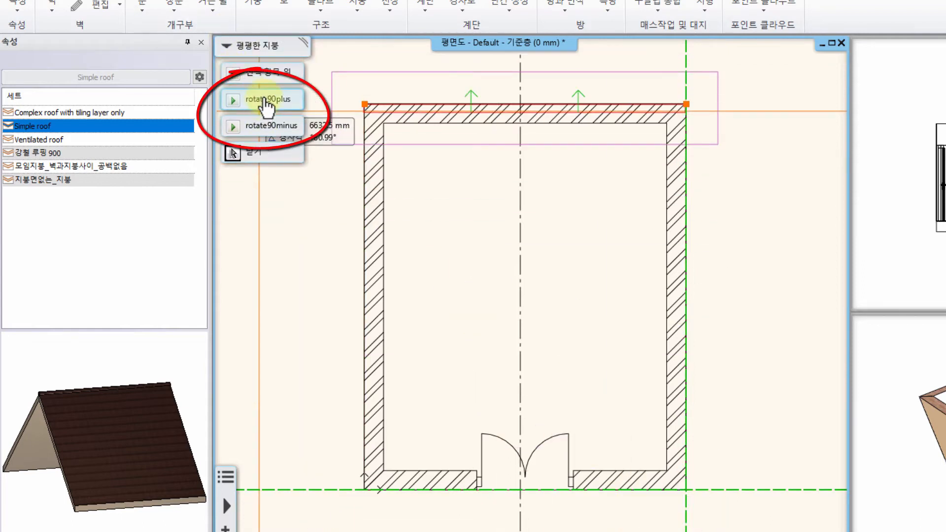
click(283, 99)
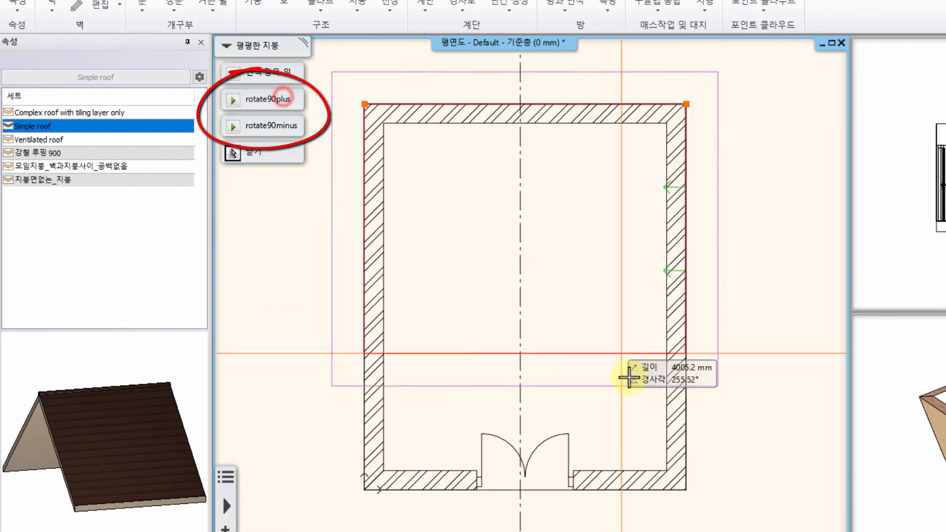
click(271, 98)
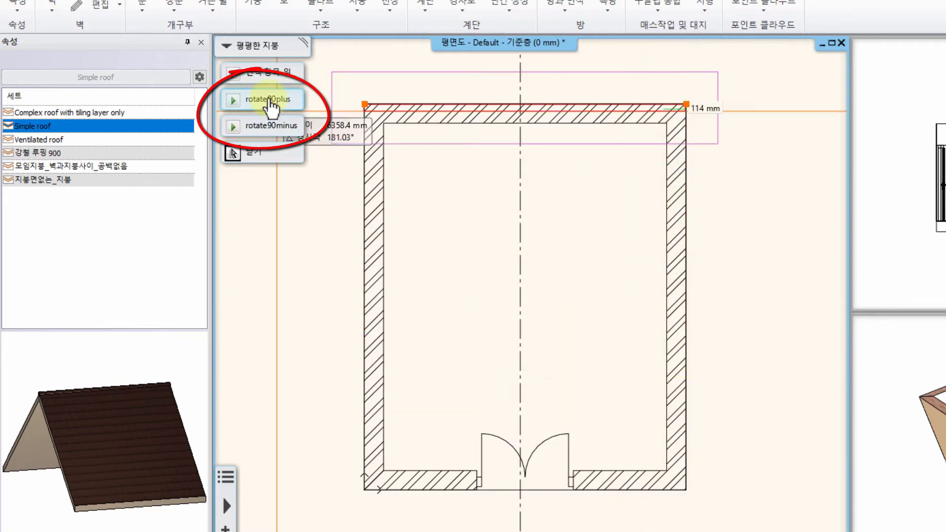
click(282, 124)
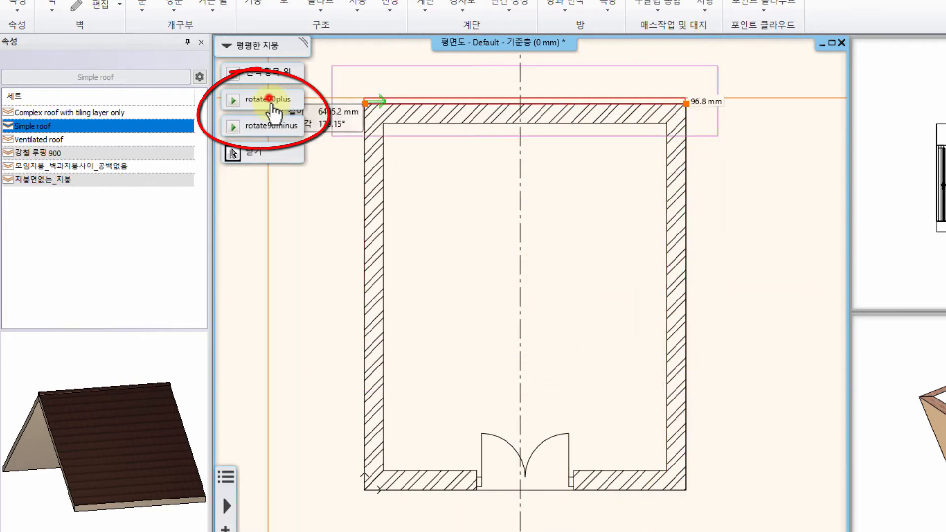
click(285, 101)
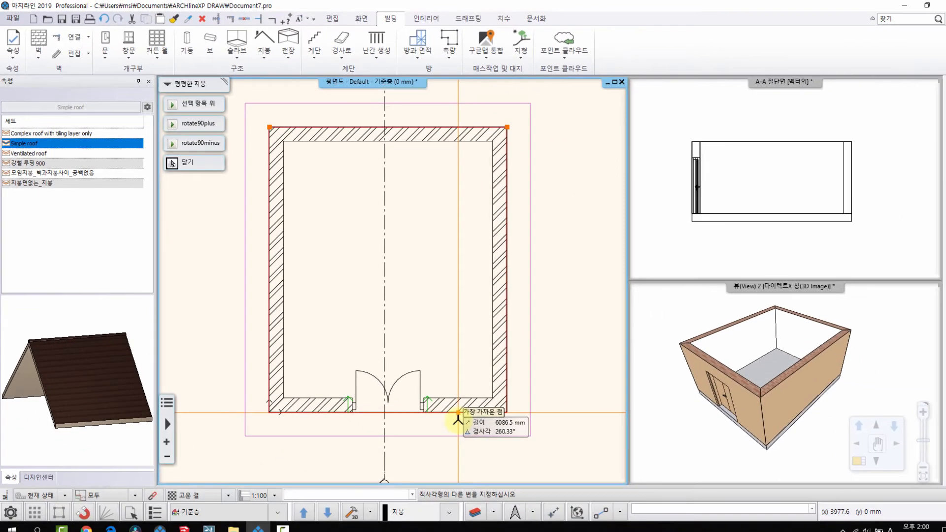
click(572, 482)
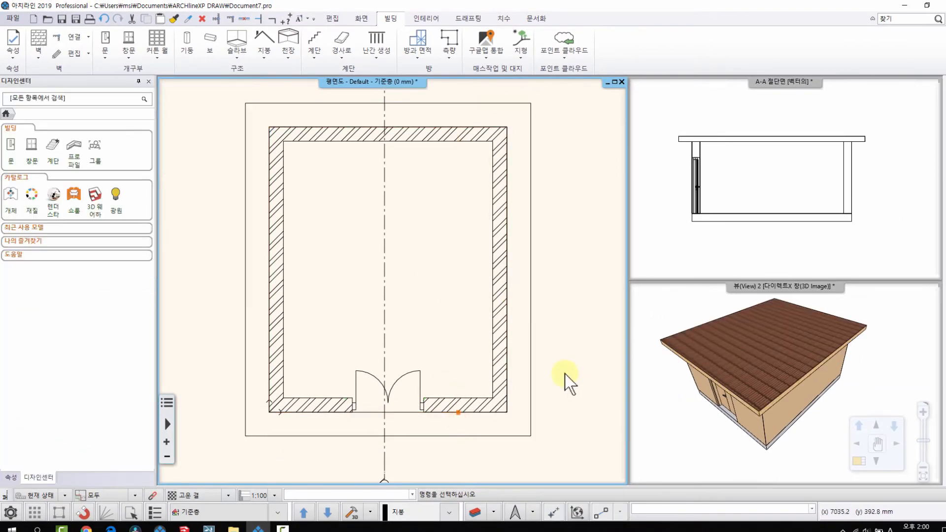
- Set the roof's slope to 10° in its pitch and shape properties and apply the change
click(780, 381)
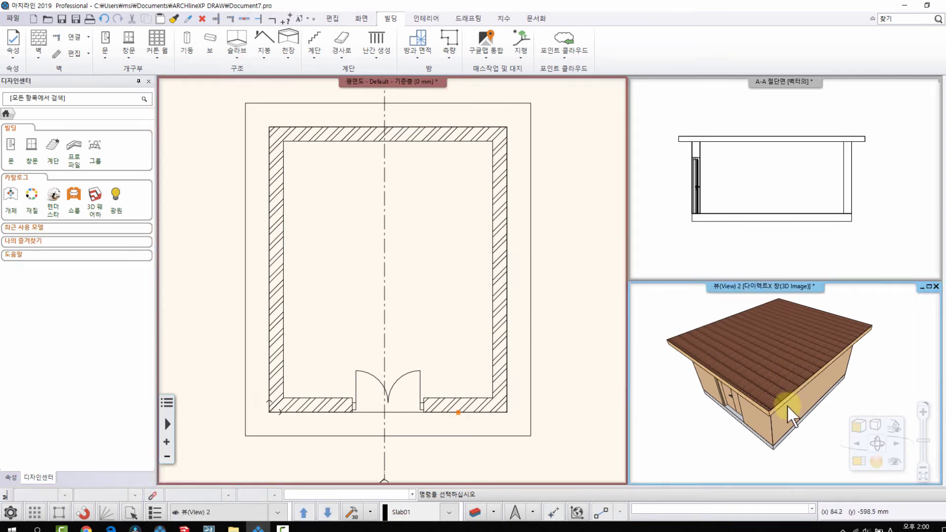
drag(787, 405, 740, 352)
right_click(740, 352)
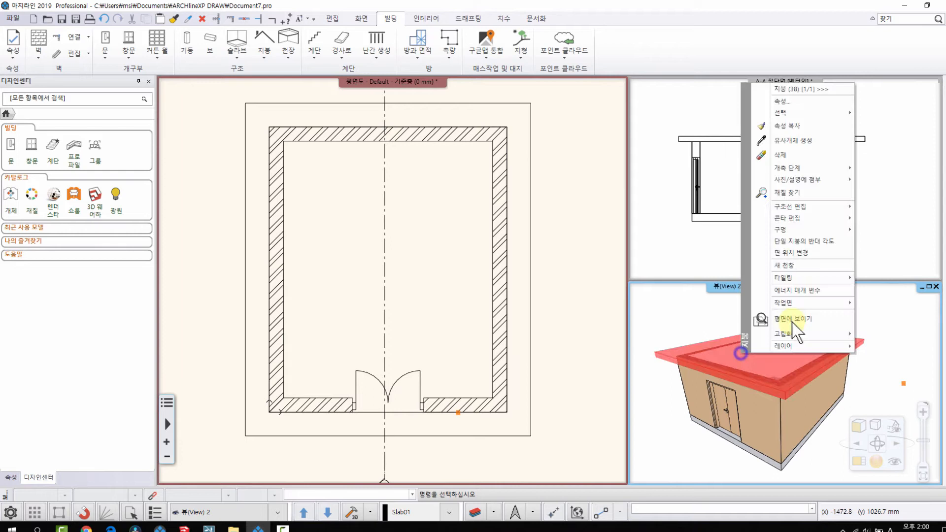
click(779, 101)
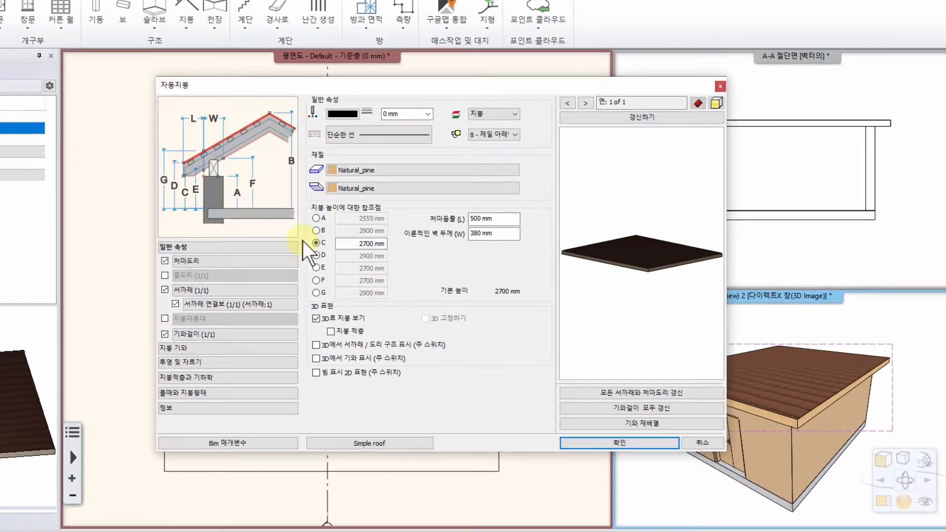
click(219, 392)
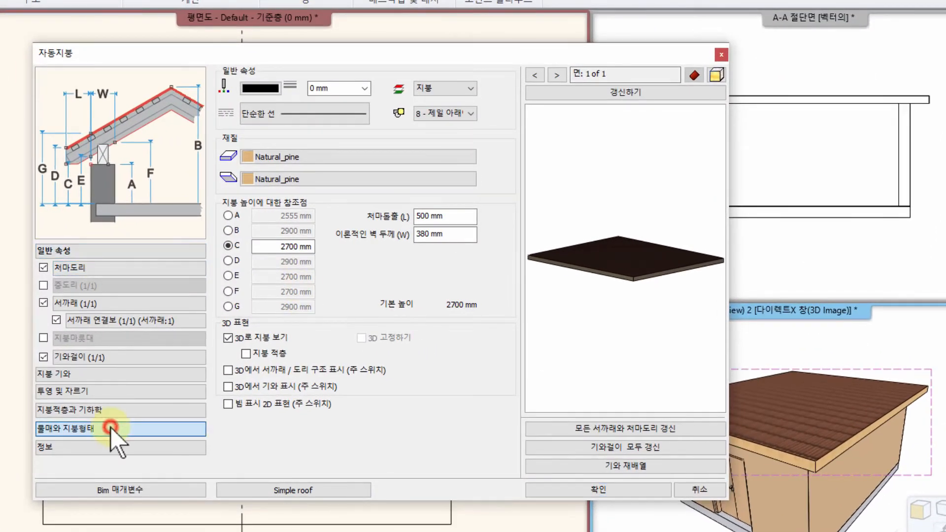
click(461, 241)
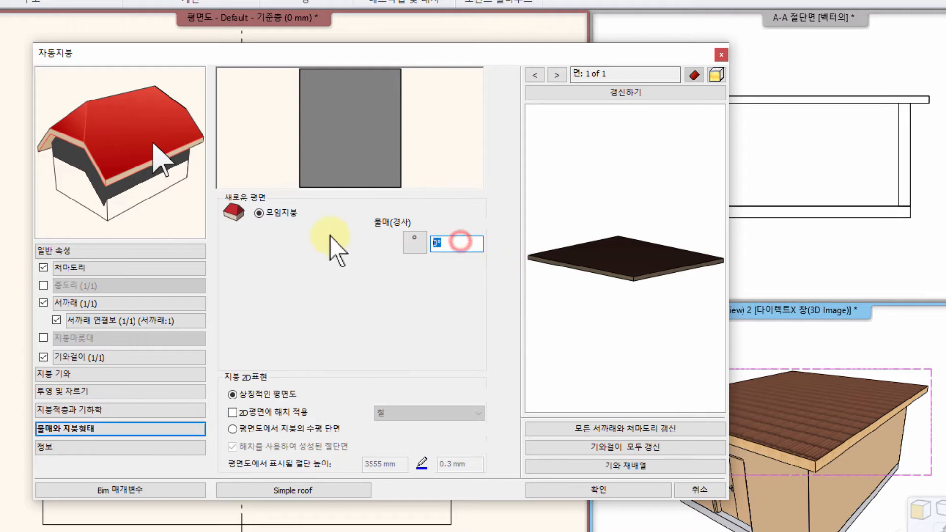
text(10)
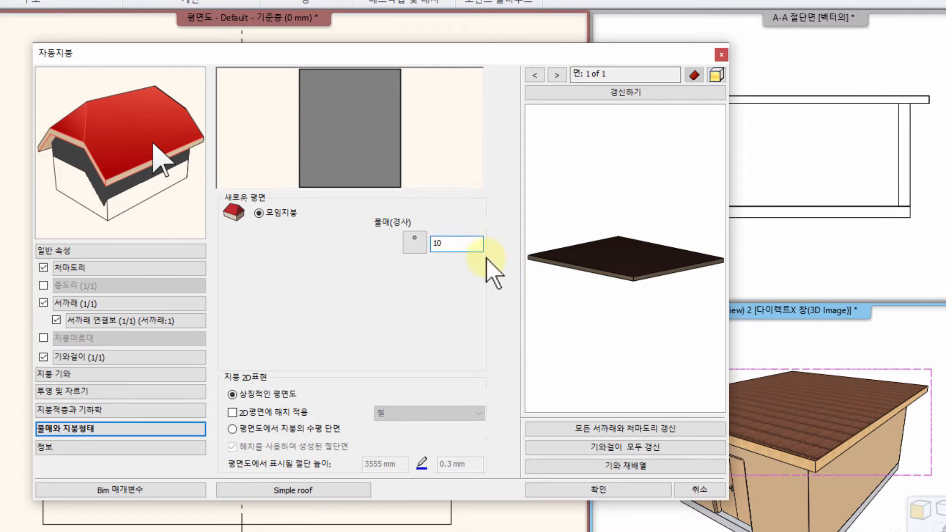
click(413, 237)
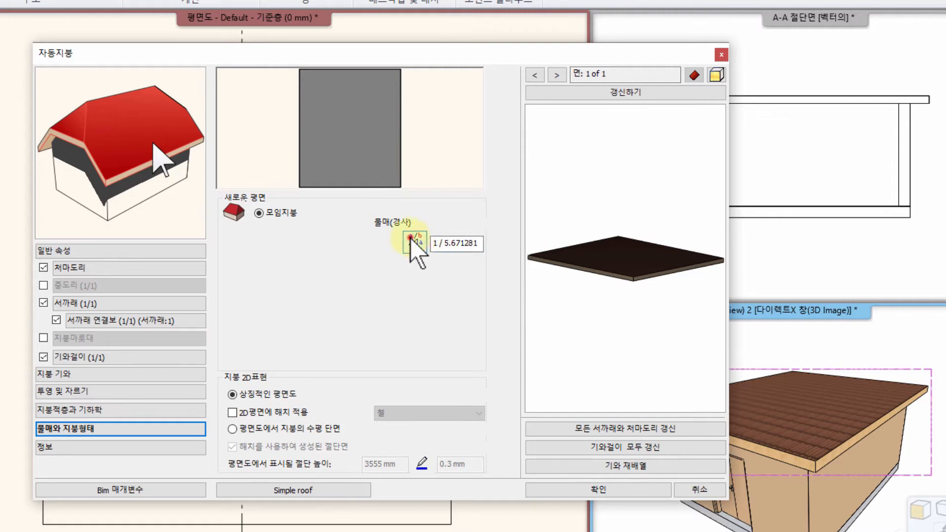
click(411, 239)
click(587, 489)
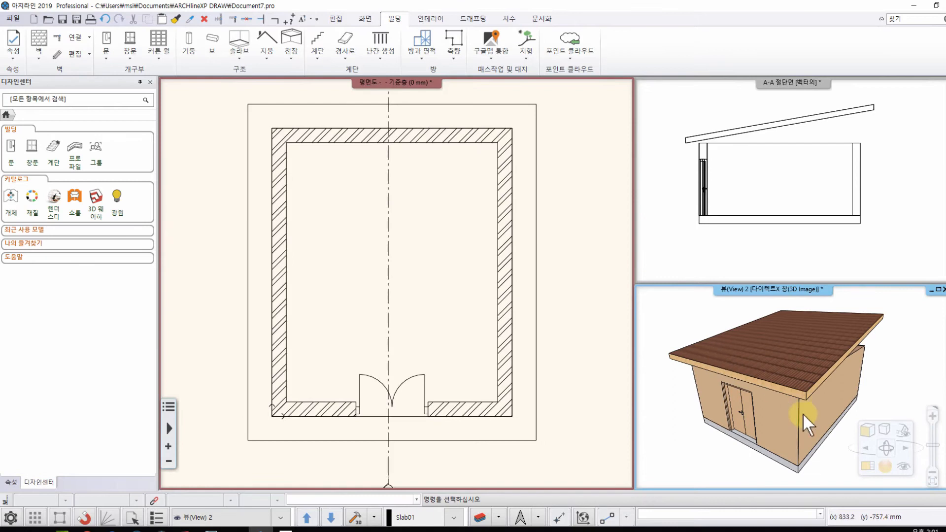
- Check the sloped roof against the door-side wall in 3D and plan, and delete the whole roof
middle_drag(779, 398, 739, 363)
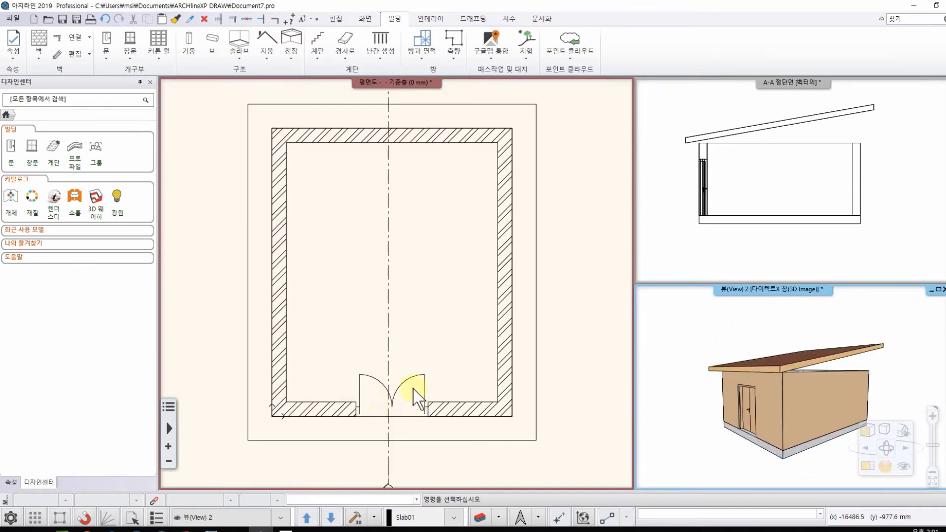
middle_drag(242, 424, 272, 398)
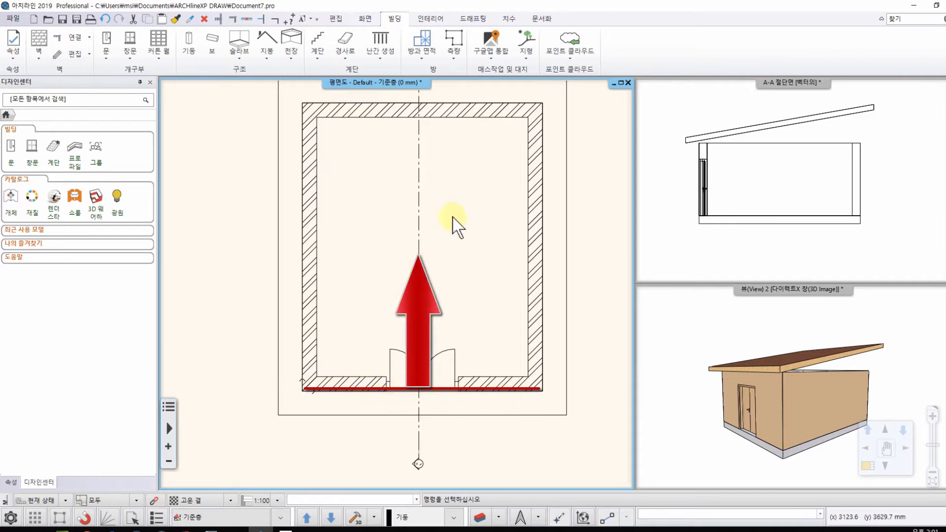
middle_drag(439, 302, 417, 358)
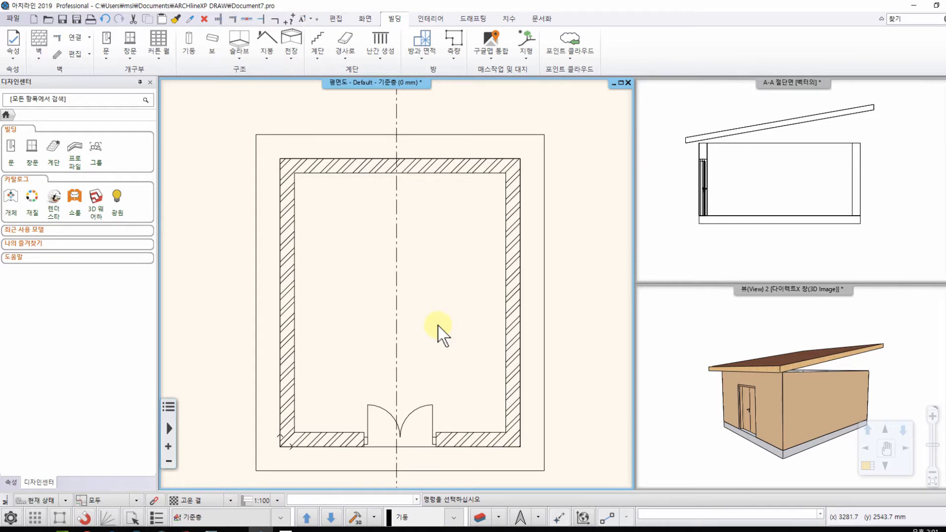
click(461, 142)
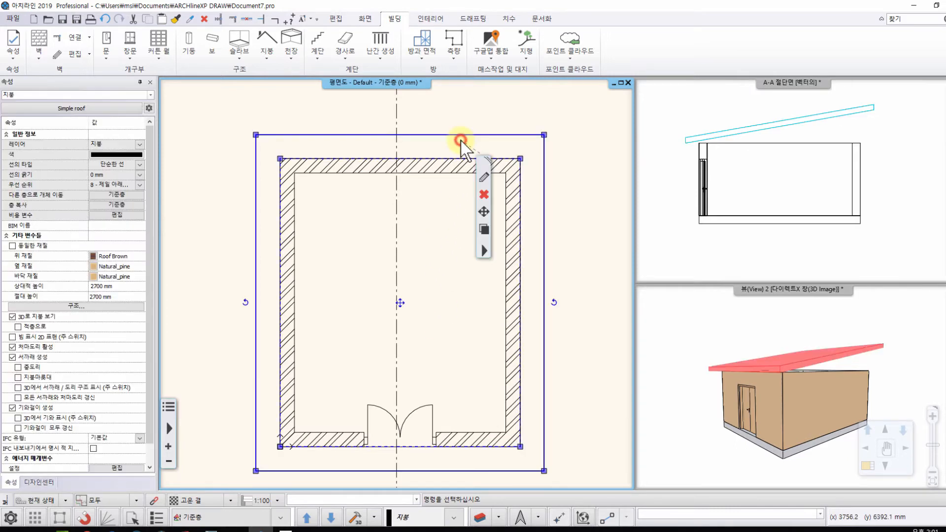
key(Delete)
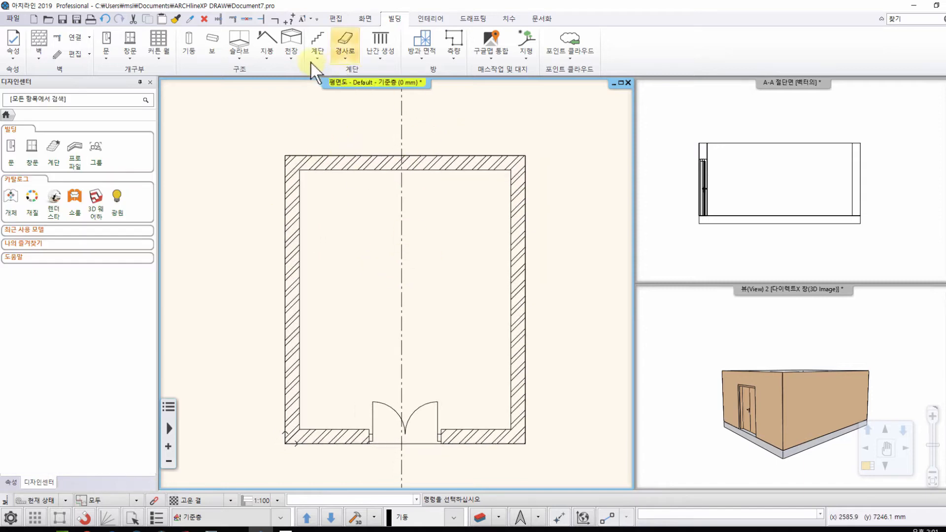
- Trace a closed 5000 by 6000 mm contour through the four outer wall corners for a roof plane by reference line
click(274, 60)
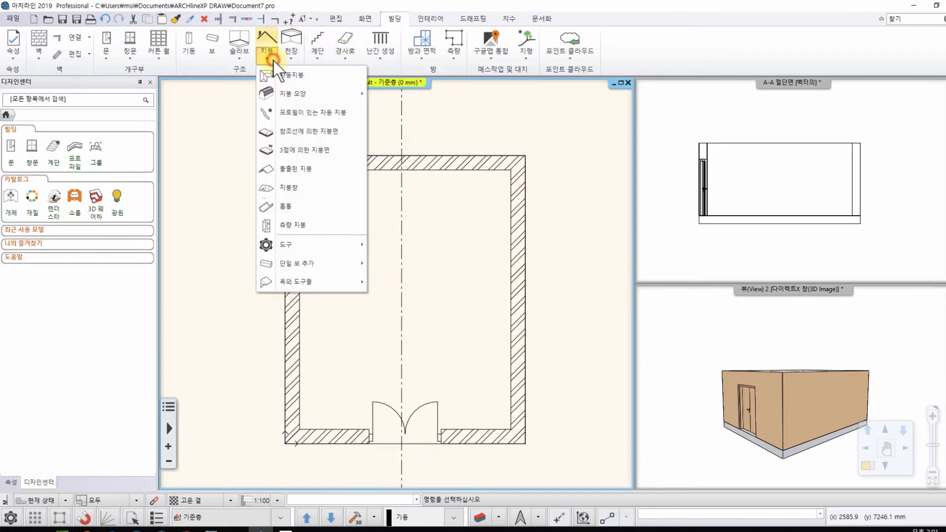
click(315, 132)
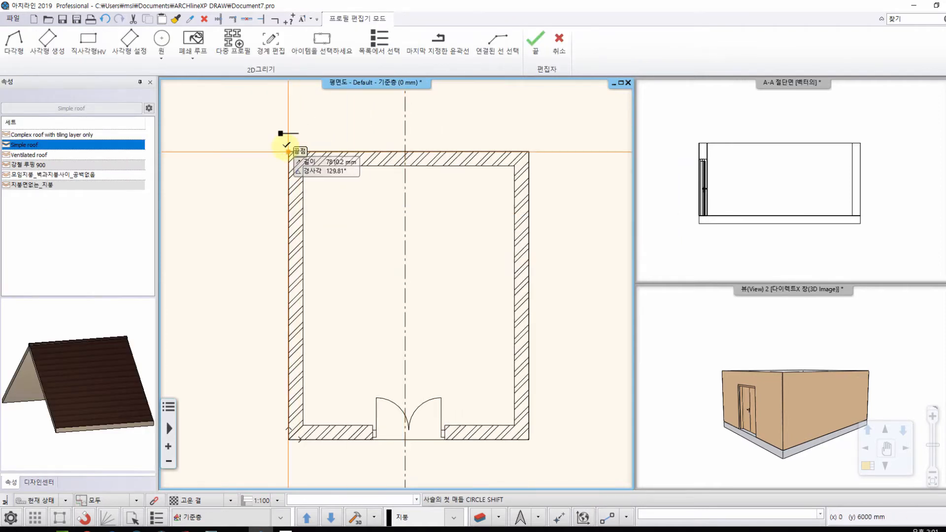
click(289, 152)
click(527, 152)
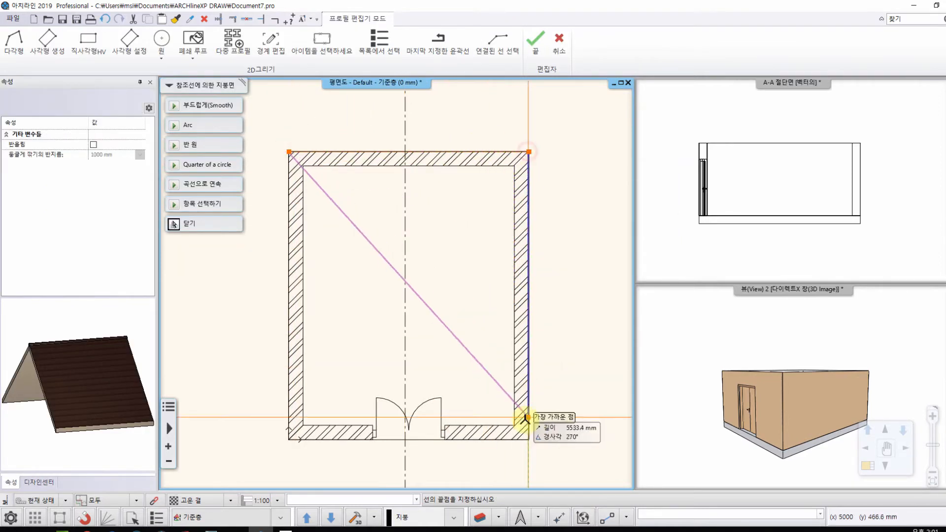
click(529, 439)
click(289, 440)
click(289, 152)
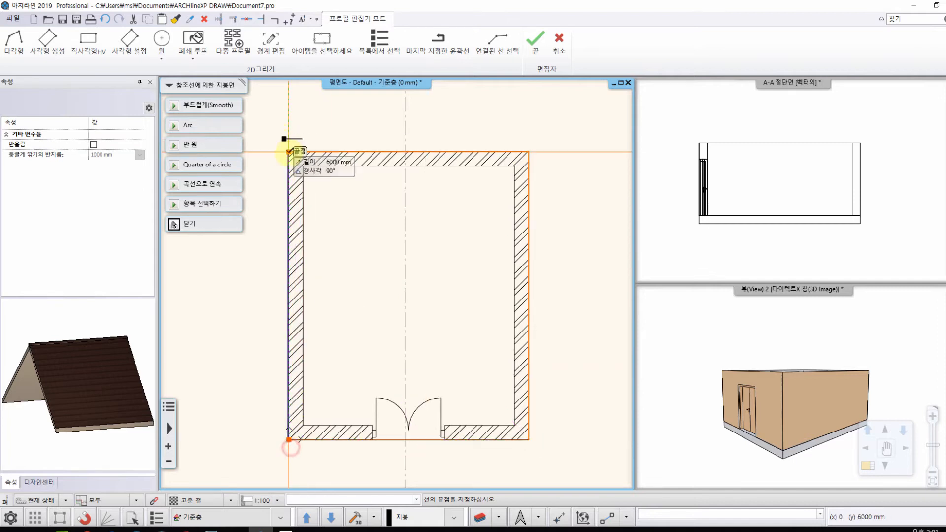
mouse_move(475, 381)
middle_down()
mouse_move(482, 397)
mouse_move(482, 379)
middle_up()
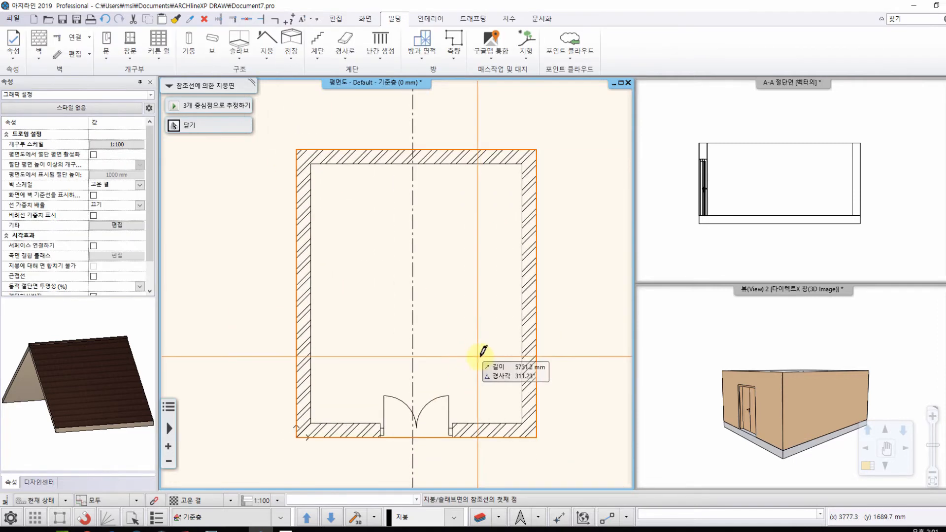
- Set the roof's reference line along the door-side wall's outer face and create the plane with 10° slope, 200 mm thickness and 2700 mm height
click(328, 438)
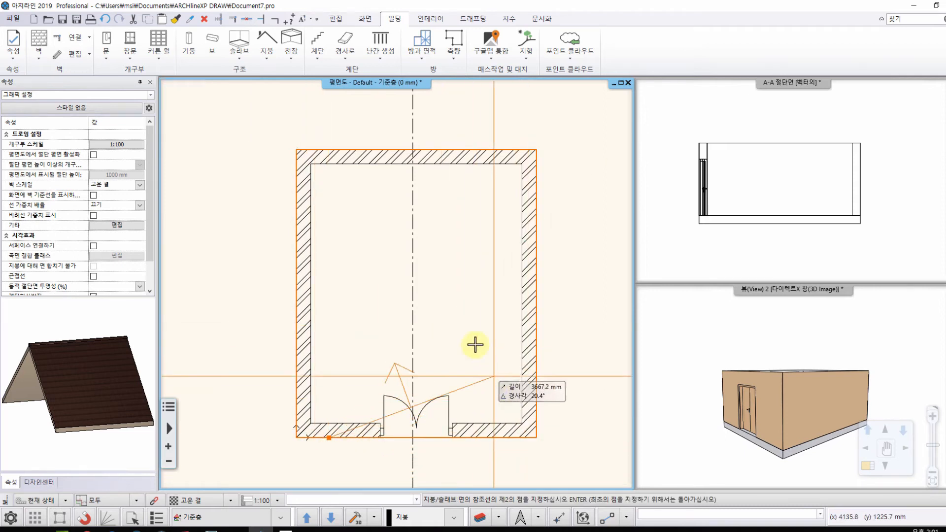
click(495, 438)
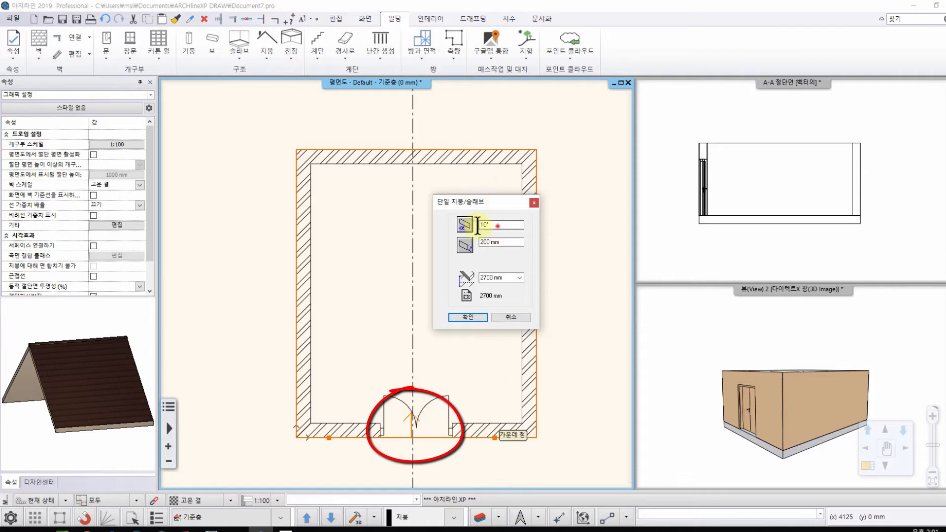
double_click(498, 225)
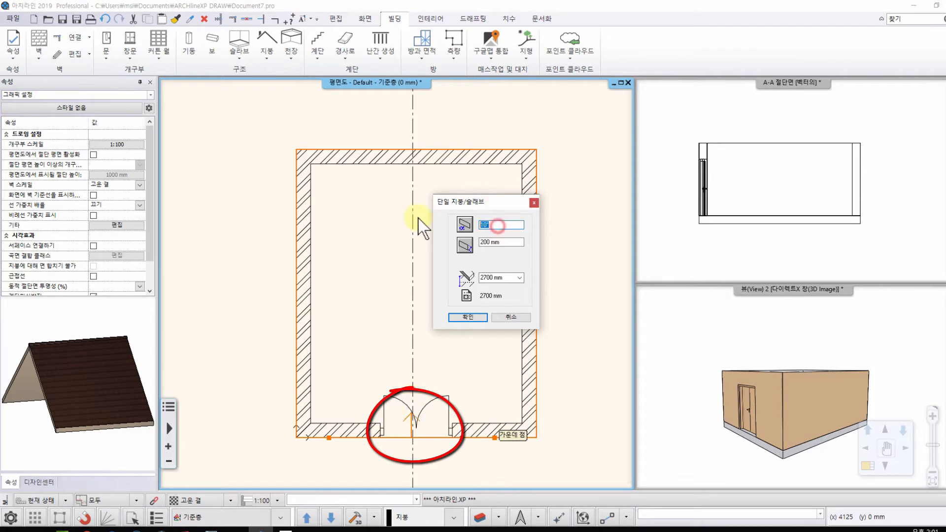
click(451, 317)
scroll(387, 272, down, 3)
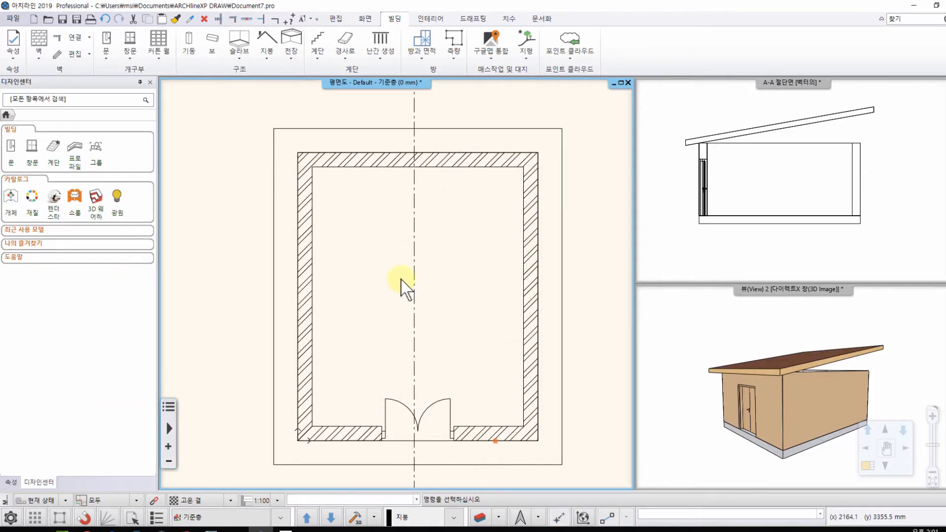
scroll(493, 320, down, 2)
middle_drag(488, 310, 490, 310)
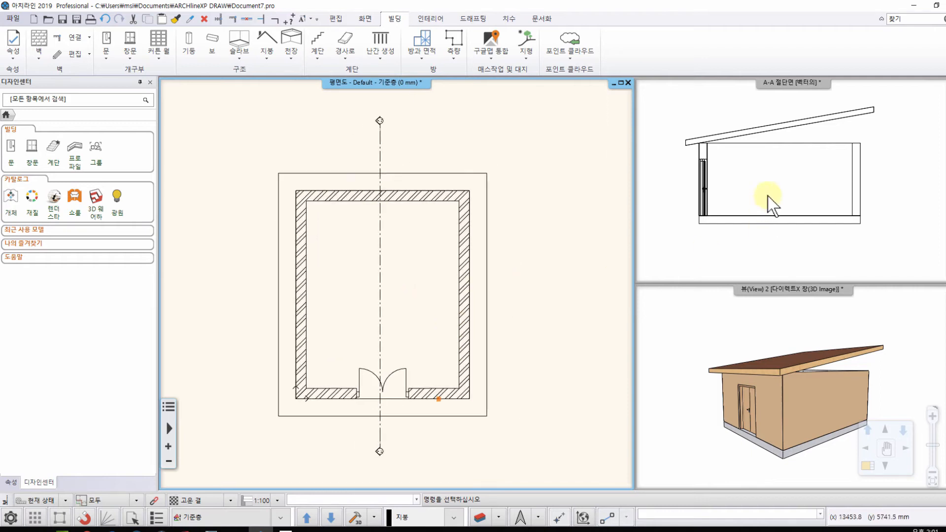
- Examine the sloped roof in section and 3D, and review the roof height reference points in its properties
middle_drag(769, 197, 778, 186)
middle_drag(774, 367, 793, 425)
middle_drag(725, 158, 726, 159)
scroll(731, 168, up, 3)
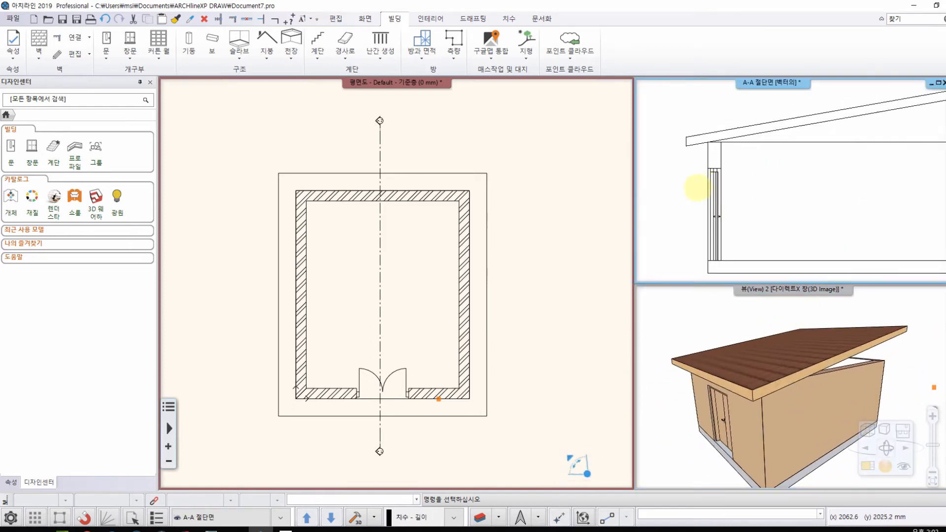
click(700, 136)
right_click(700, 137)
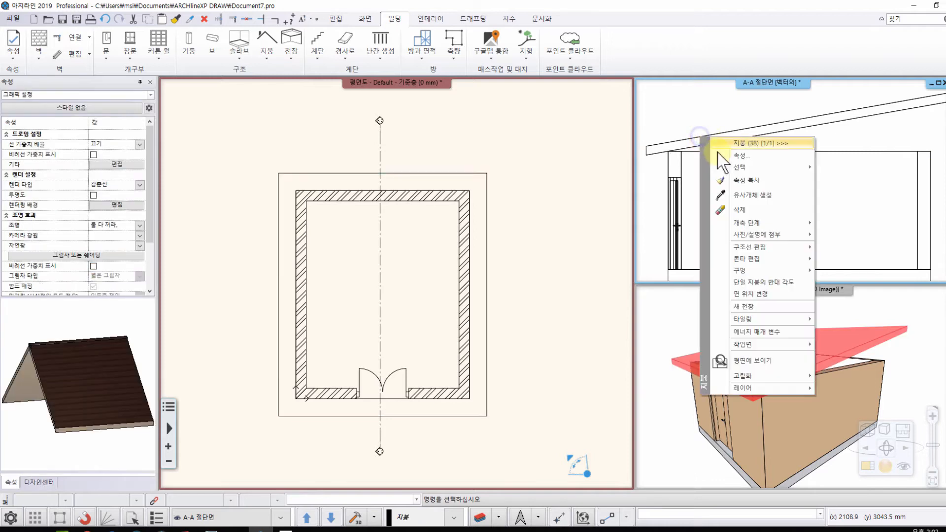
click(722, 165)
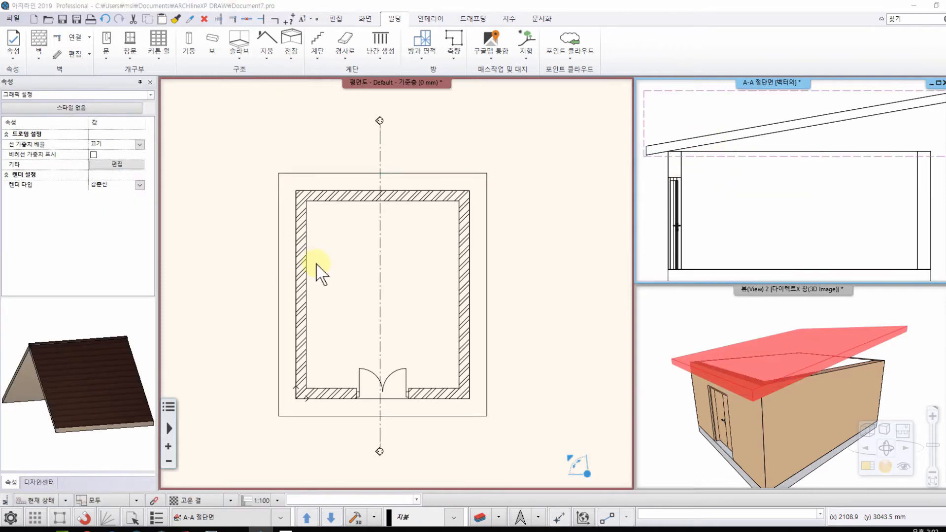
double_click(316, 265)
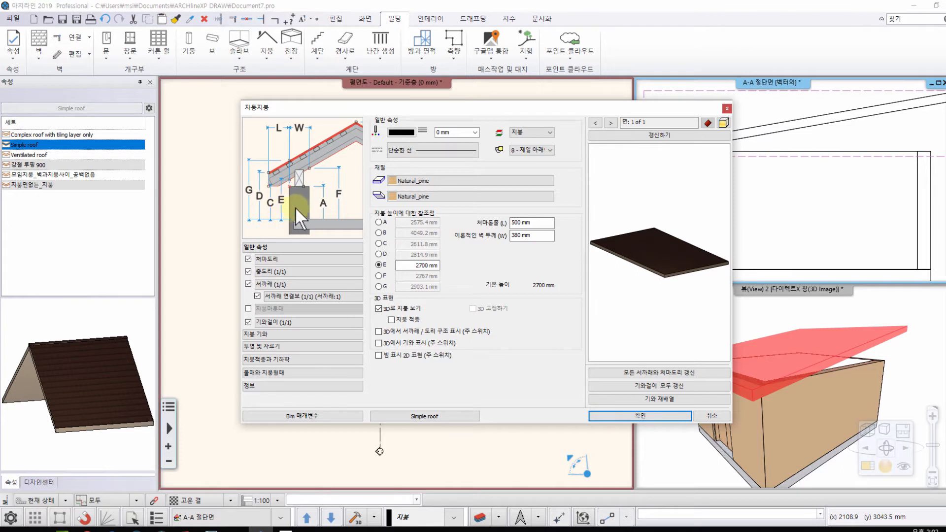
scroll(291, 190, up, 2)
middle_drag(310, 183, 276, 178)
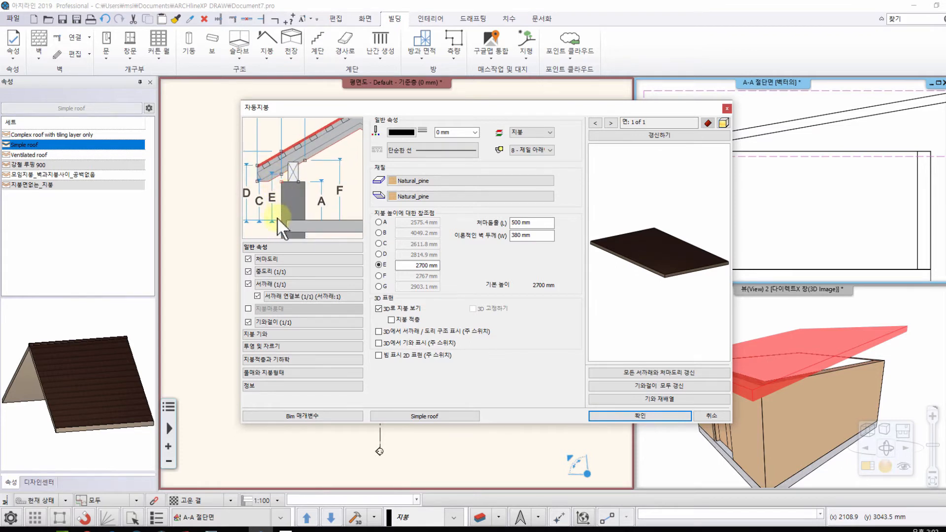
middle_drag(279, 221, 285, 226)
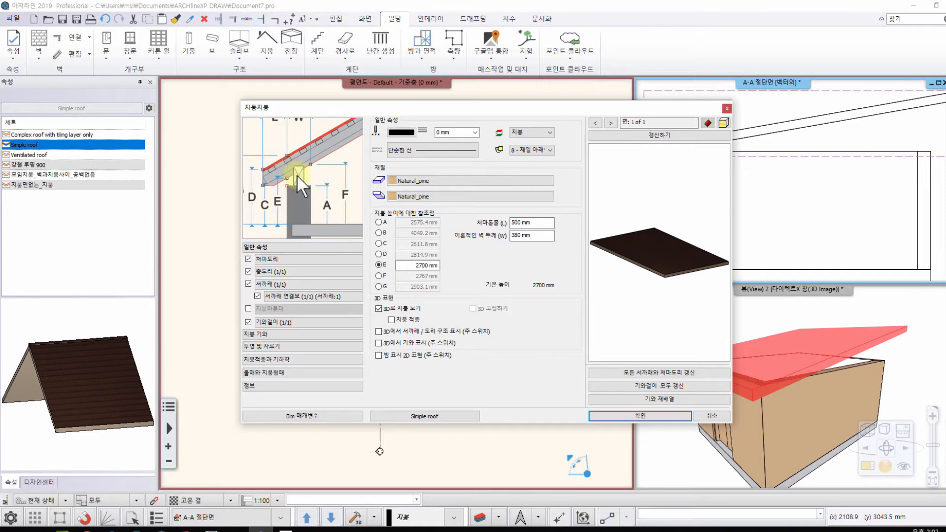
click(652, 415)
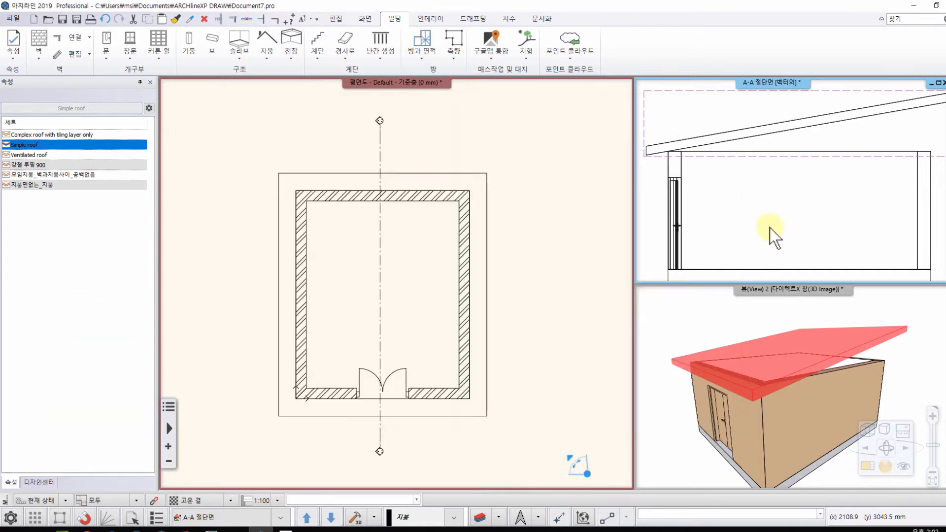
key(Escape)
- Change the height of the door-side wall in the enlarged 3D view so that it extends above the roof plane
middle_drag(765, 195, 718, 198)
scroll(838, 380, down, 3)
middle_drag(856, 371, 694, 366)
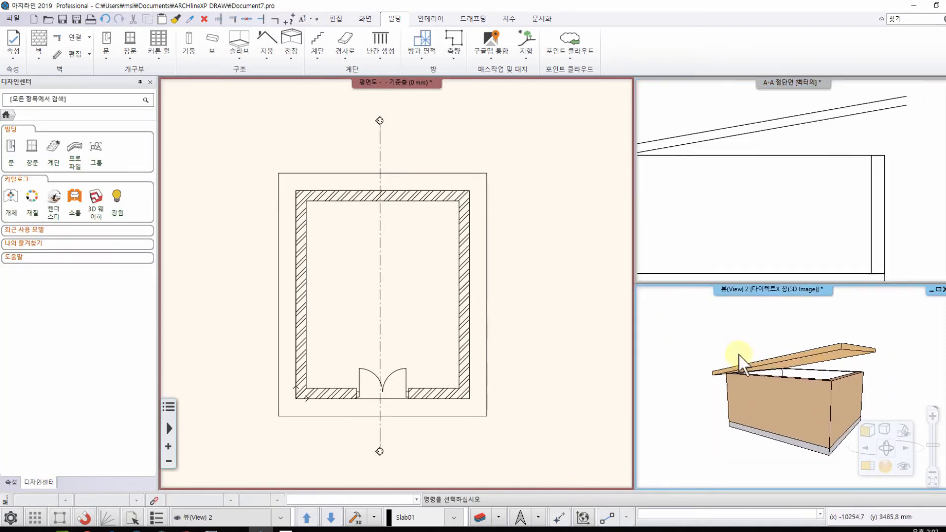
middle_drag(831, 363, 742, 373)
scroll(823, 399, up, 2)
mouse_move(820, 398)
middle_down()
mouse_move(707, 395)
mouse_move(748, 377)
middle_up()
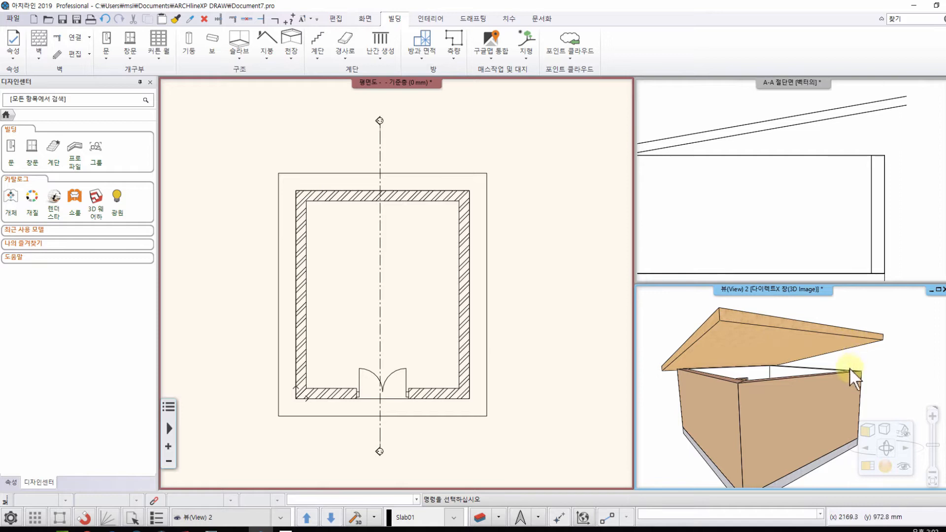
middle_drag(785, 380, 779, 399)
middle_drag(759, 449, 750, 370)
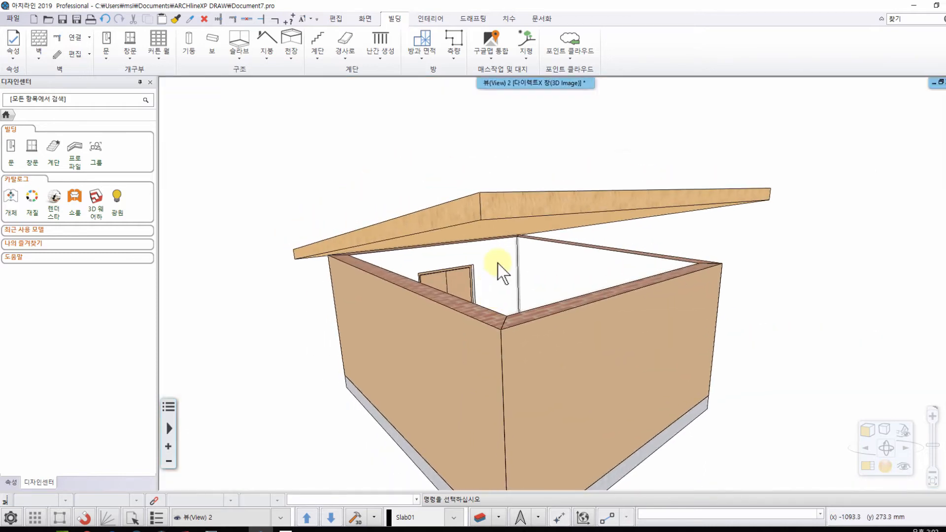
click(498, 259)
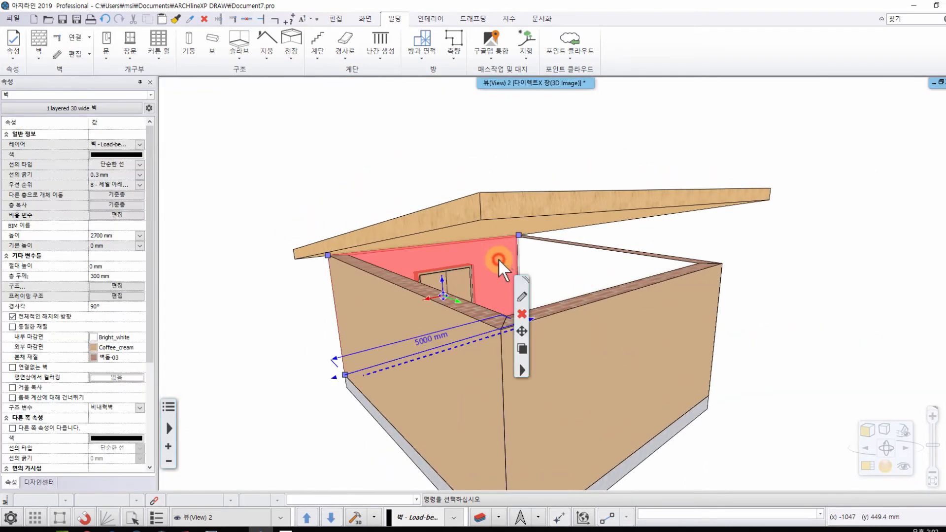
click(328, 256)
click(356, 262)
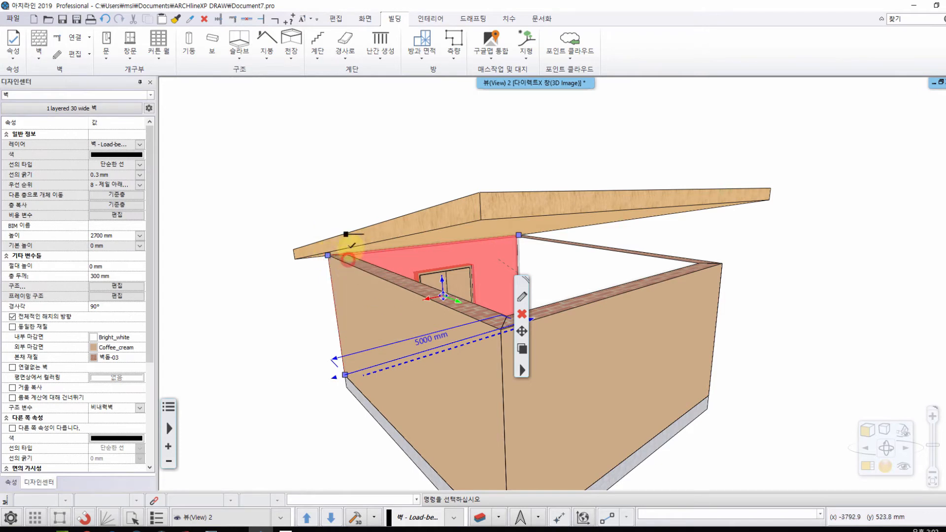
click(346, 189)
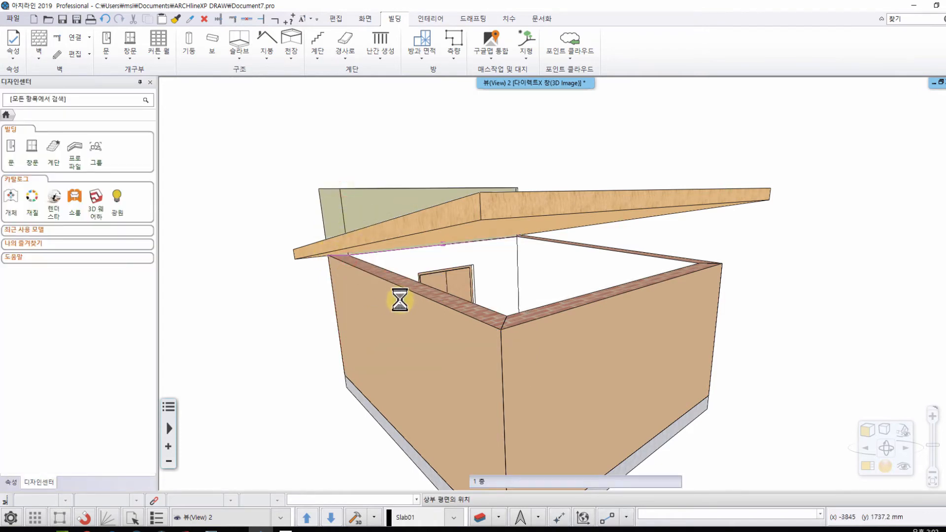
key(Escape)
- Set the roof's trimming option to walls on the same floor (같은 층에) in its properties and apply it
mouse_move(489, 208)
middle_down()
mouse_move(498, 236)
mouse_move(448, 199)
mouse_move(495, 215)
middle_up()
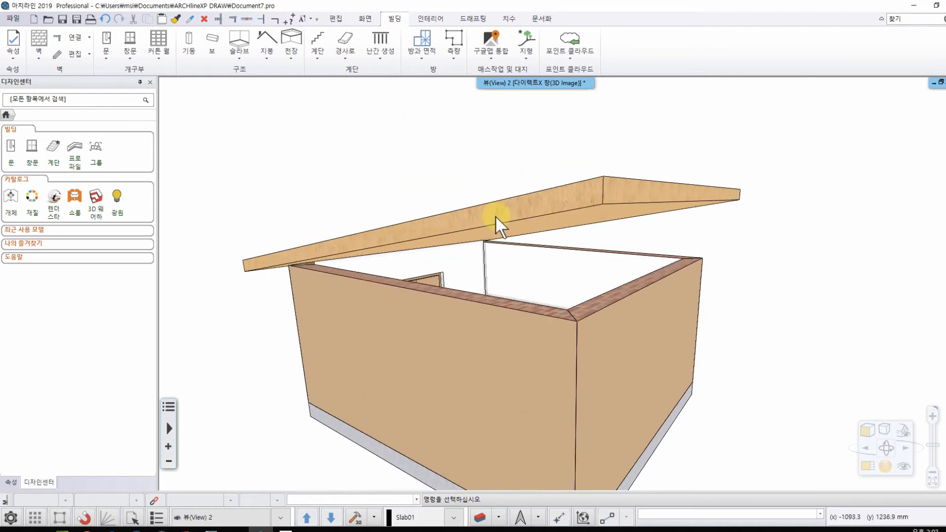
click(495, 214)
right_click(490, 206)
click(522, 232)
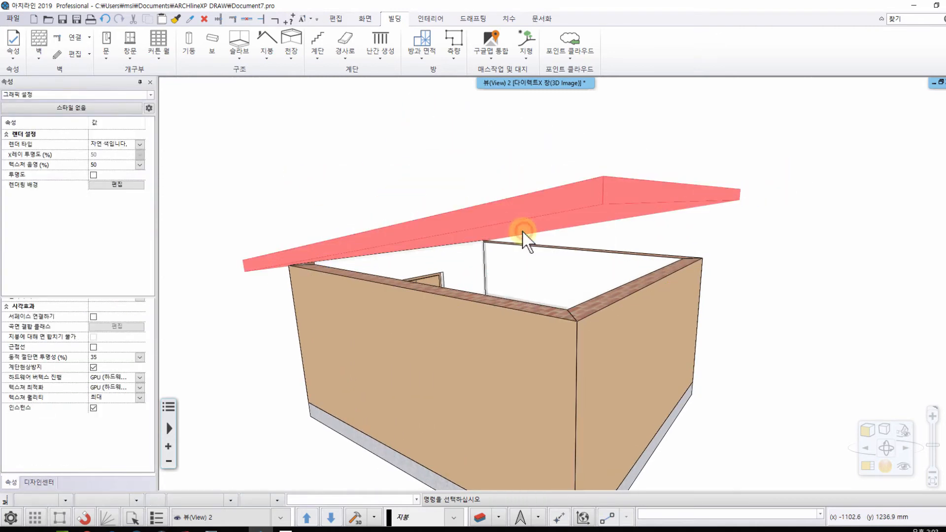
click(514, 225)
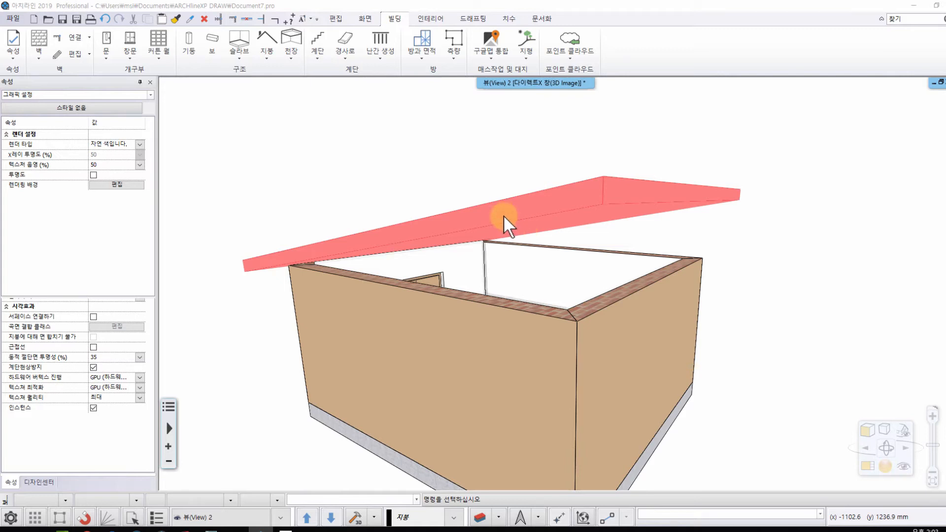
double_click(504, 215)
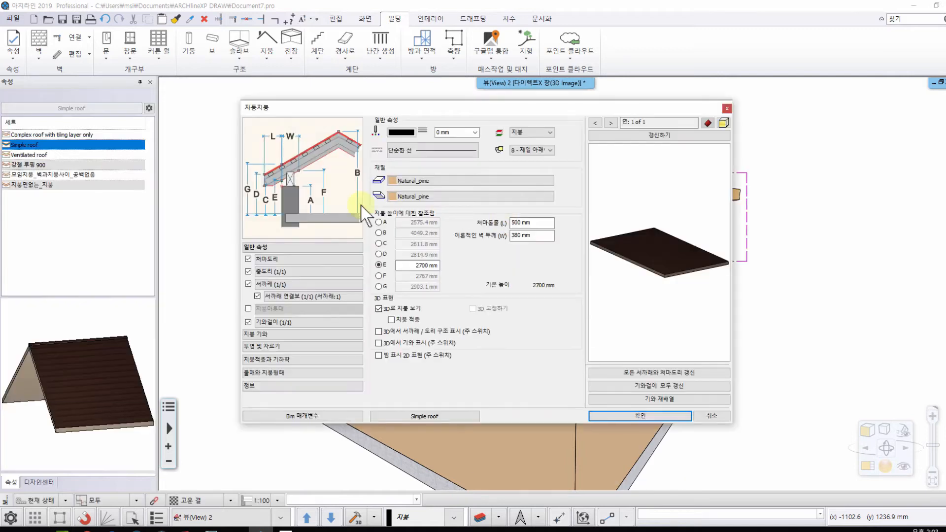
click(262, 346)
click(422, 151)
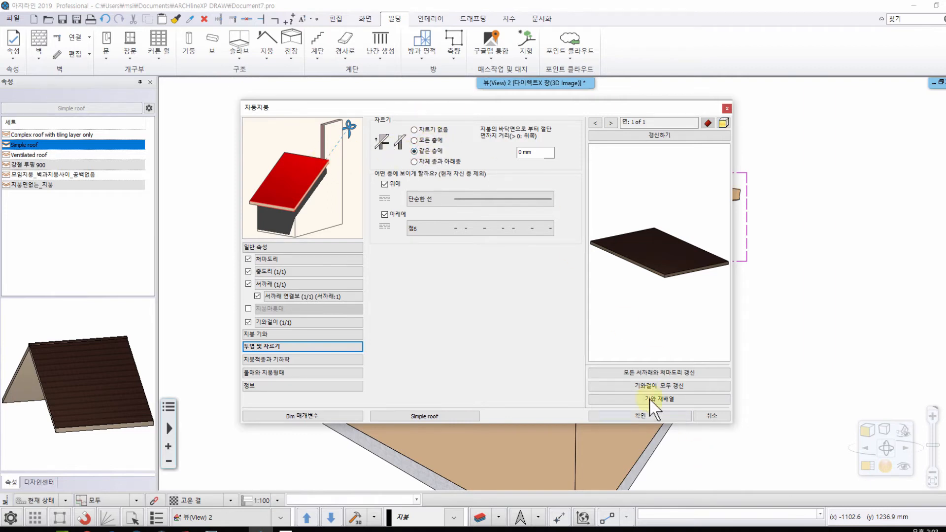
click(629, 415)
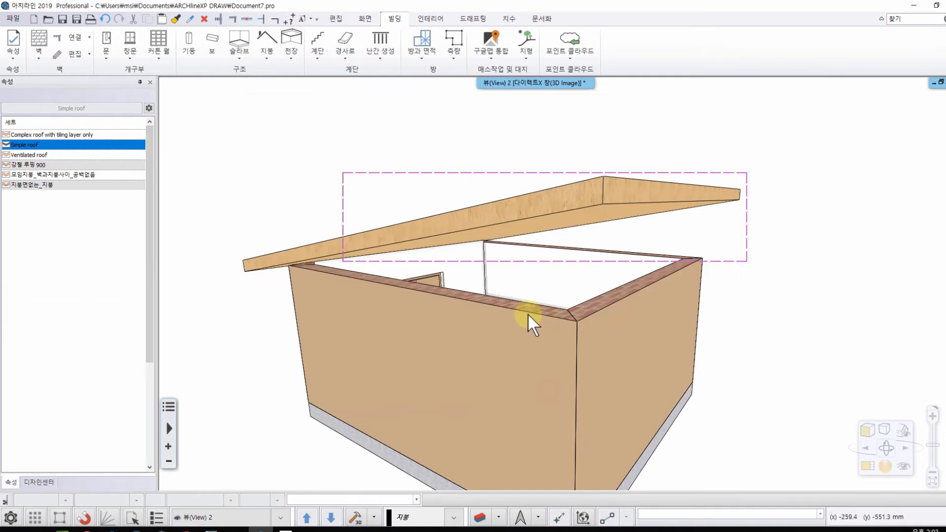
- Raise the 6000 mm side wall by about 1858 mm so that it extends above the sloped roof
click(528, 313)
right_click(577, 321)
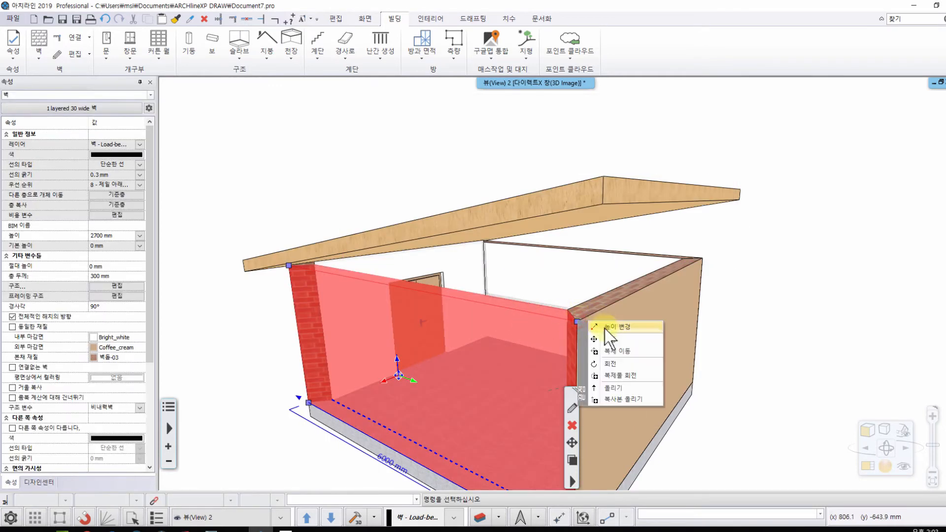
click(602, 327)
click(596, 143)
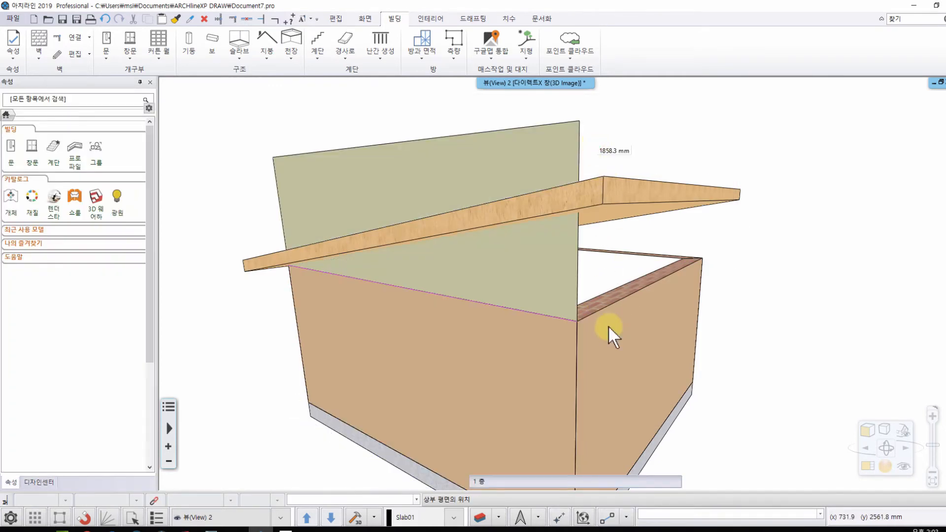
- Raise the 5000 mm rear wall past the roof's high end and check how it meets the underside
click(607, 323)
right_click(577, 321)
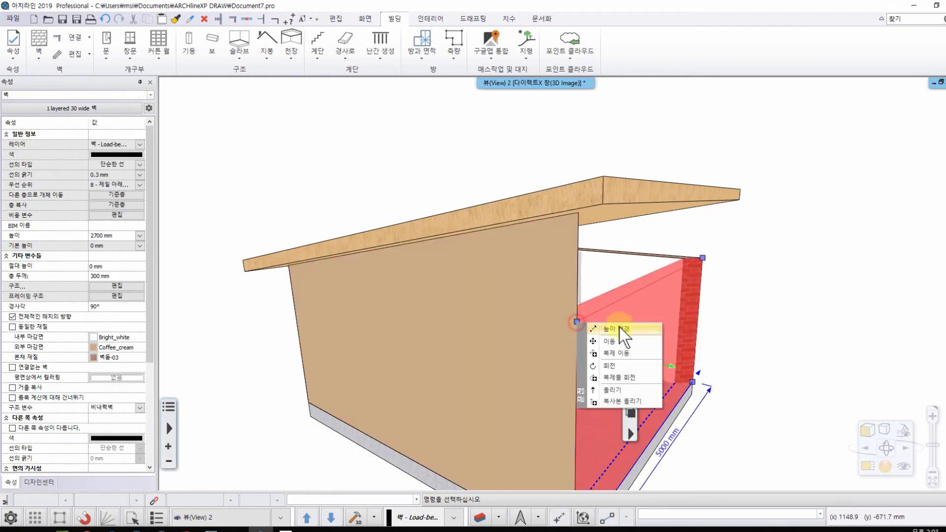
click(618, 330)
click(613, 131)
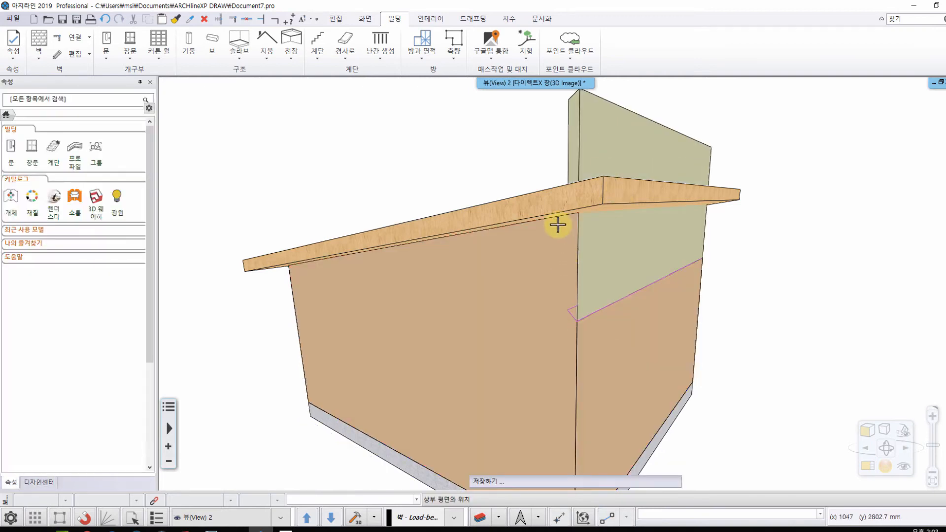
key(Escape)
middle_drag(610, 199, 540, 209)
click(450, 237)
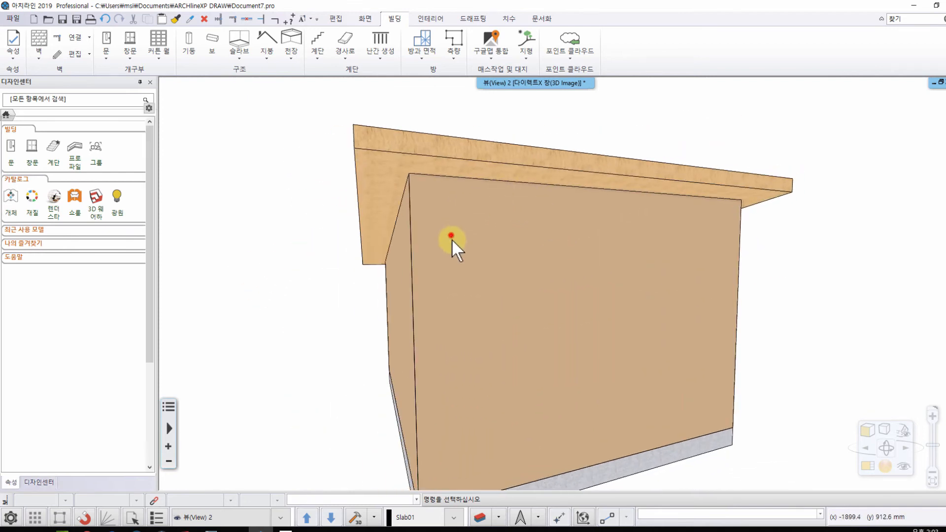
key(Escape)
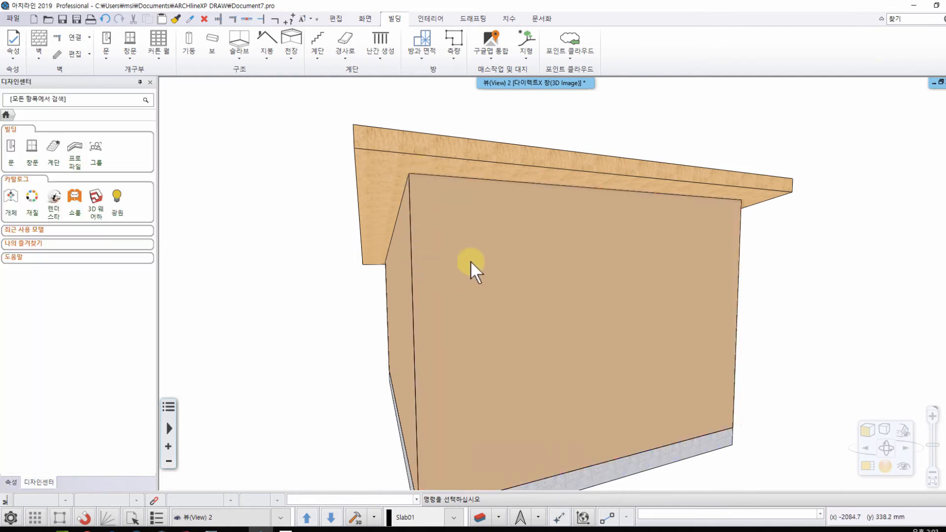
- Undo the height changes of the rear wall and the side wall
middle_drag(753, 240, 618, 379)
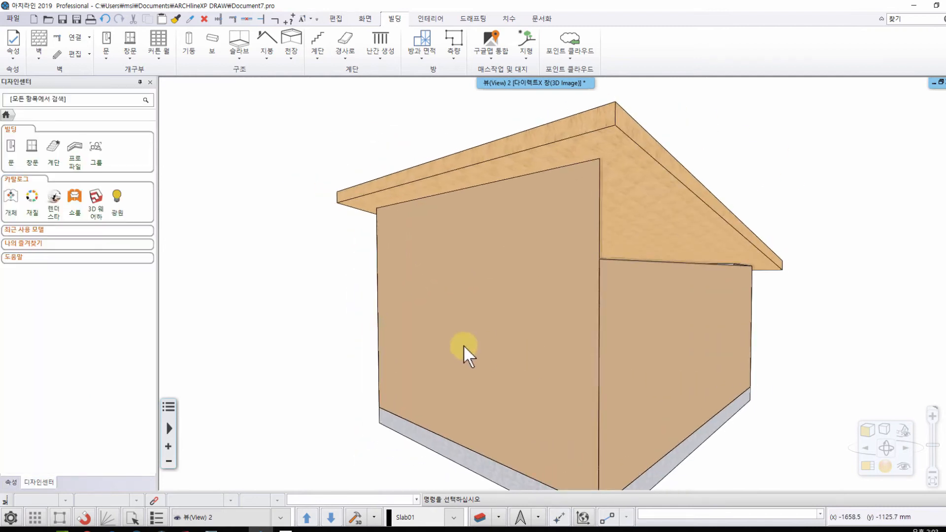
middle_drag(464, 348, 545, 298)
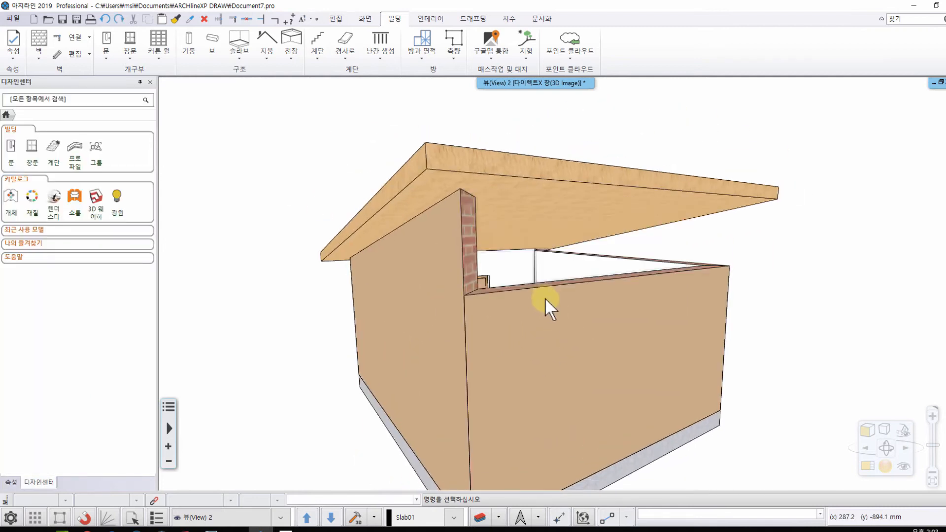
text(z)
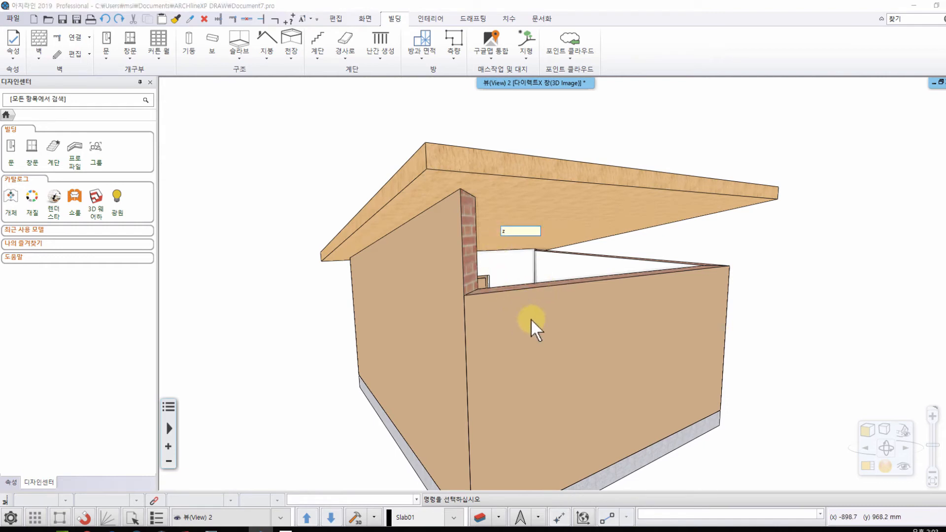
key(ctrl+z)
- Raise the 5000 mm rear wall to a height of about 4711 mm so that it reaches past the sloped roof
click(520, 297)
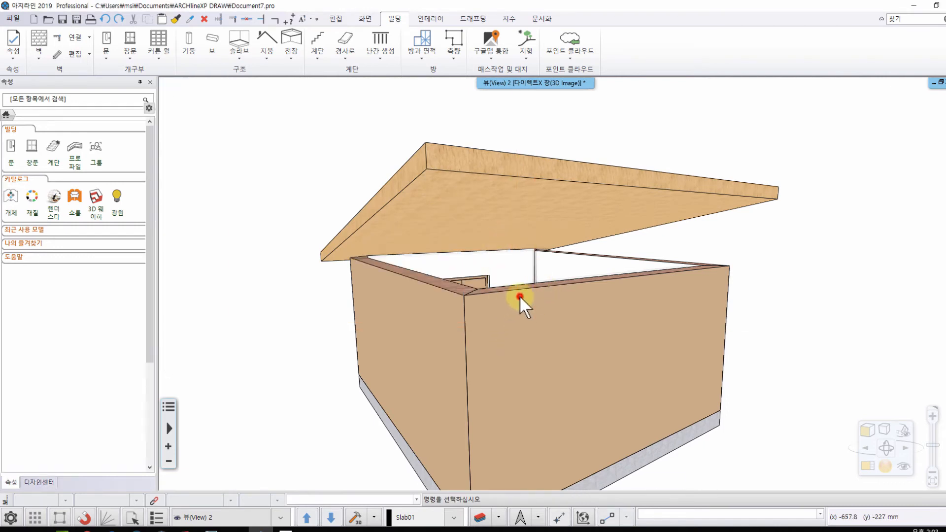
key(Escape)
click(483, 313)
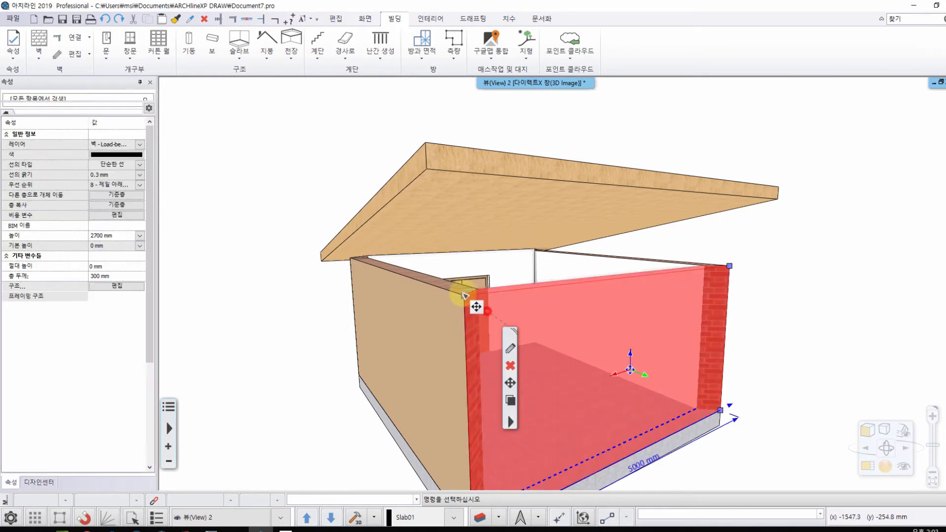
right_click(479, 295)
key(Escape)
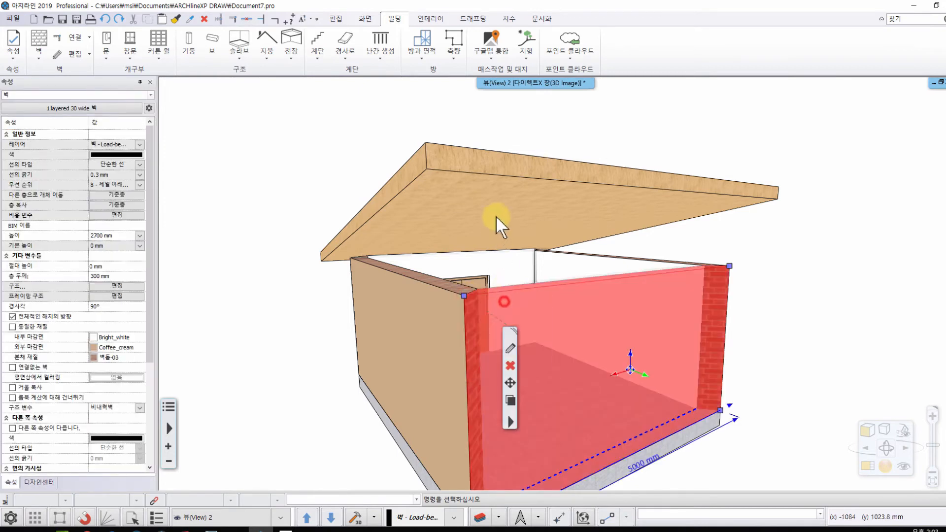
click(484, 121)
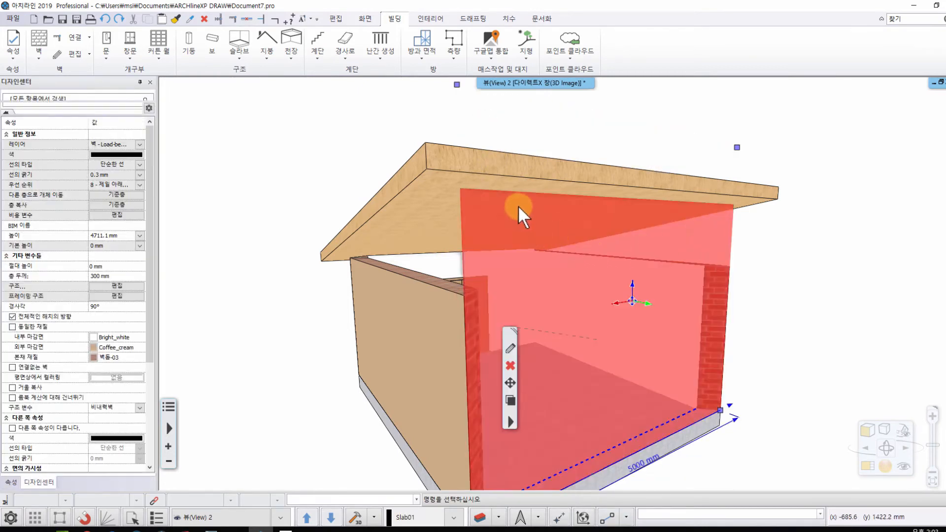
key(Escape)
middle_drag(507, 230, 576, 211)
- Place the rear wall's elevation outline above its plan with the convert-to-curtain-wall command, keep the wall layout, and exit without defining a profile
key(F12)
scroll(316, 310, up, 1)
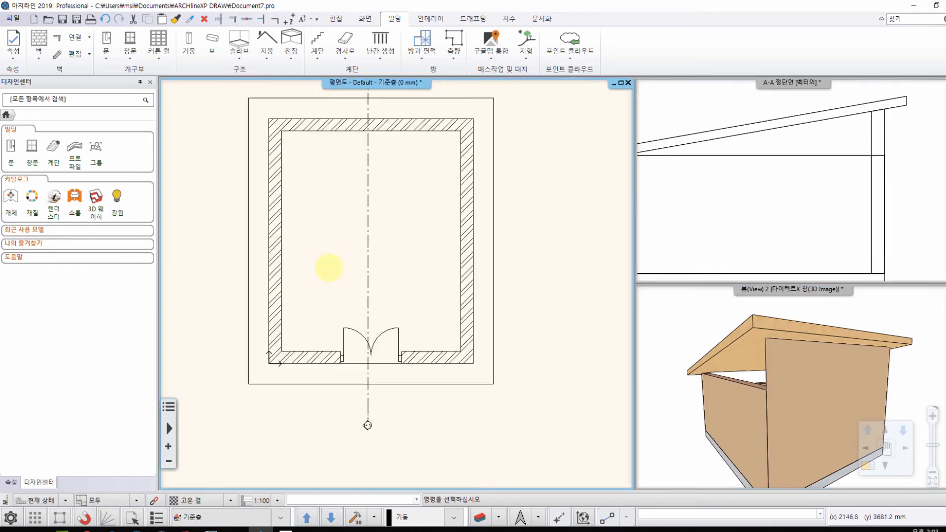
middle_drag(356, 213, 329, 276)
click(157, 59)
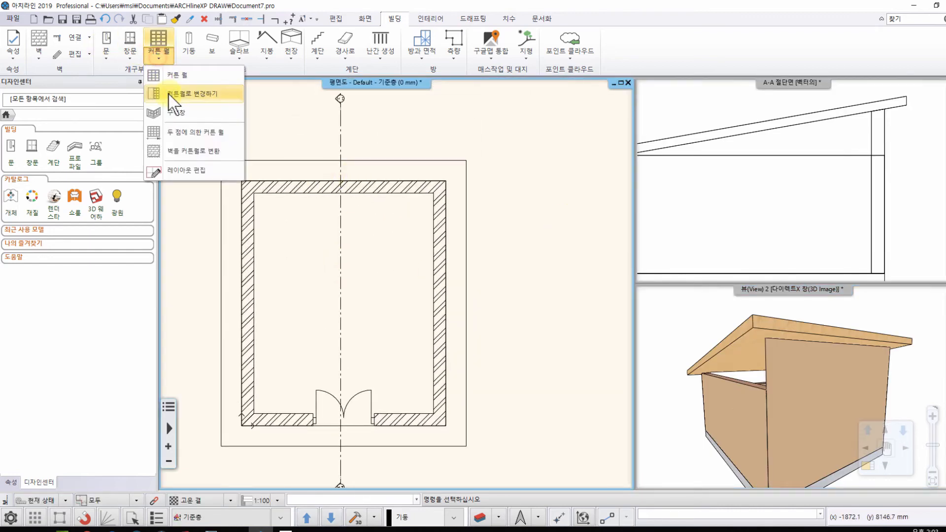
click(190, 97)
click(290, 182)
middle_drag(376, 126, 354, 264)
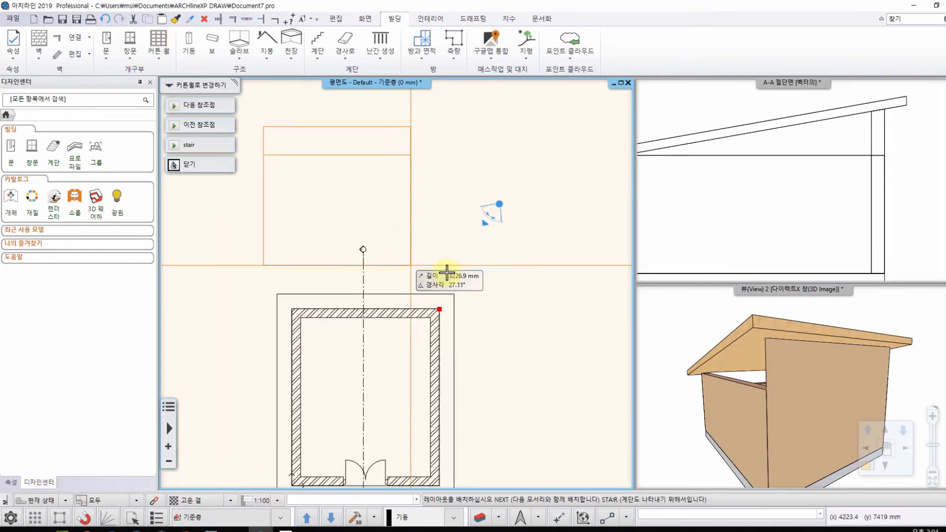
click(429, 263)
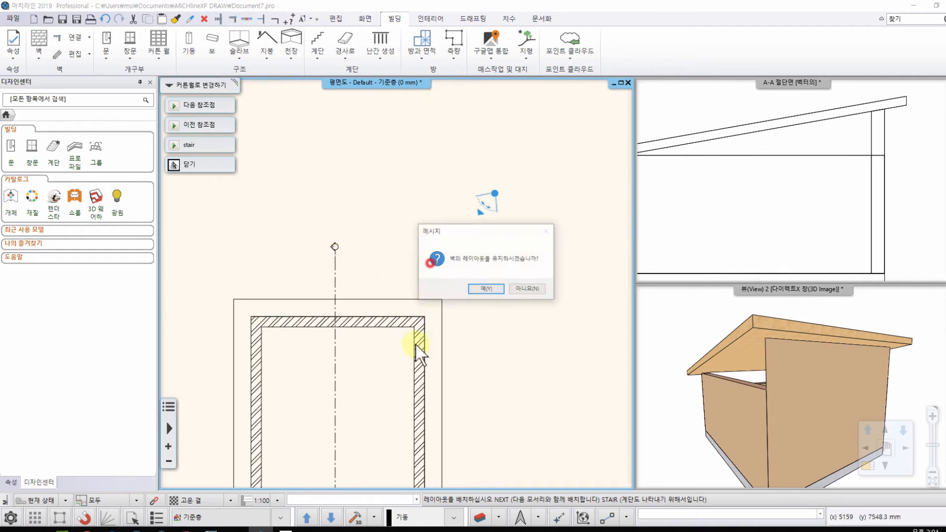
click(481, 289)
click(588, 320)
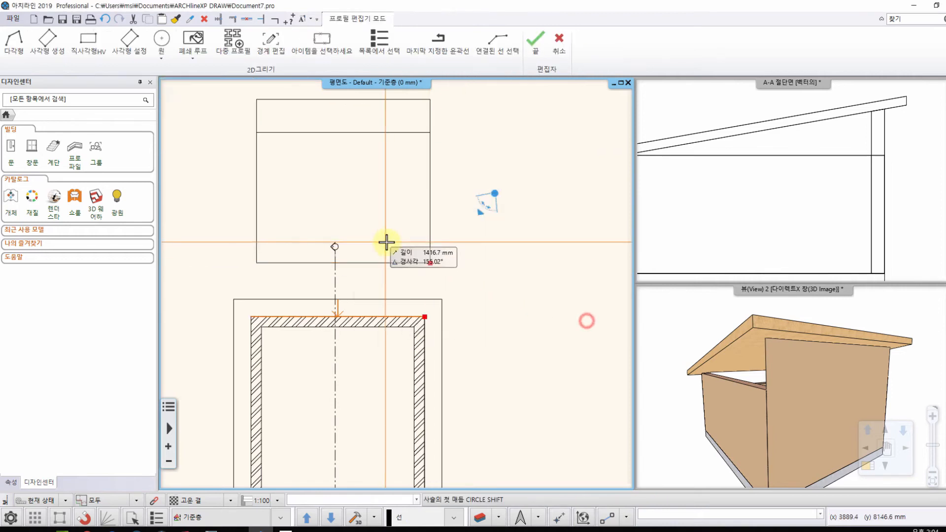
middle_drag(364, 229, 428, 278)
right_click(428, 278)
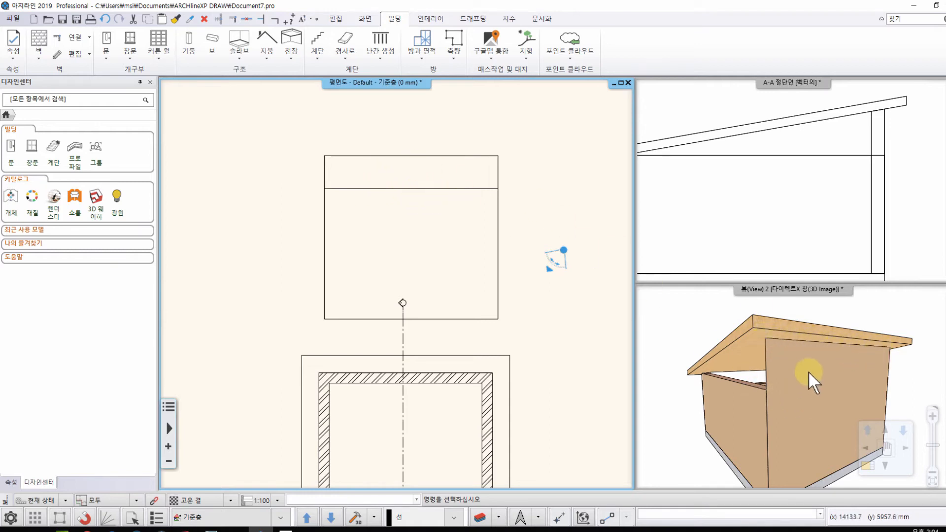
- Examine in 3D how the raised rear wall and the lower side wall meet the sloped roof
mouse_move(806, 355)
mouse_down()
mouse_move(781, 354)
mouse_move(730, 412)
mouse_move(768, 391)
mouse_up()
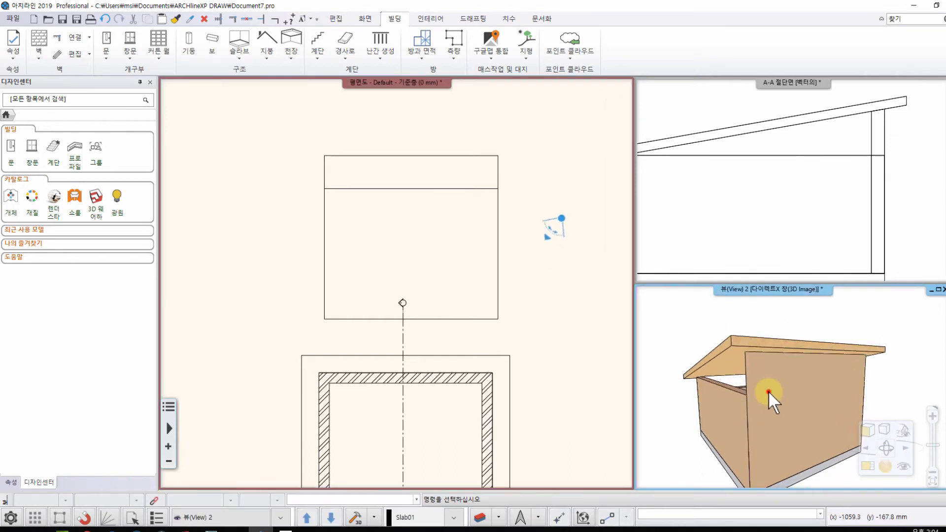
click(768, 391)
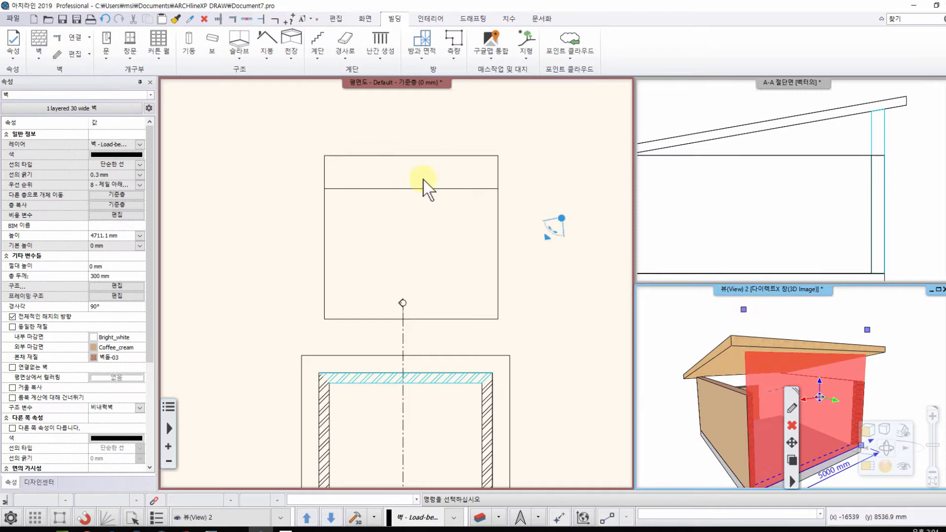
key(Escape)
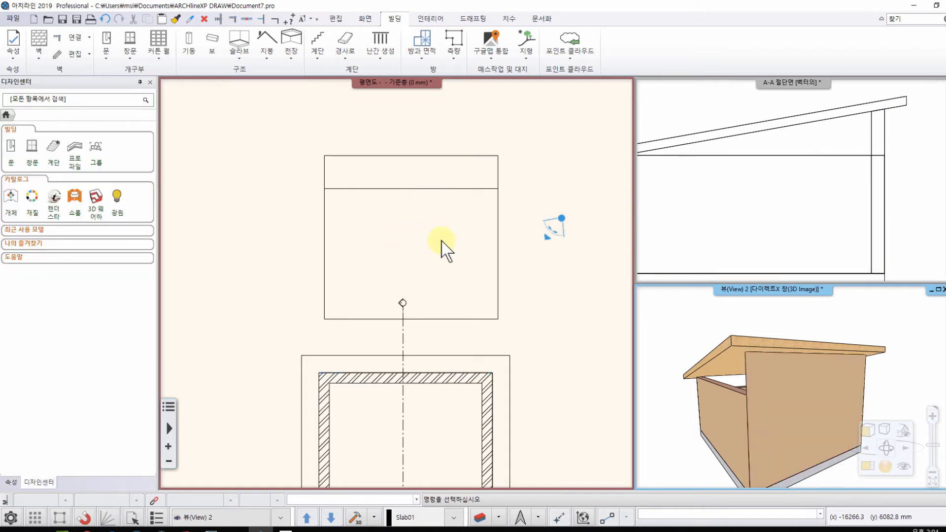
scroll(442, 260, up, 1)
middle_drag(474, 265, 420, 237)
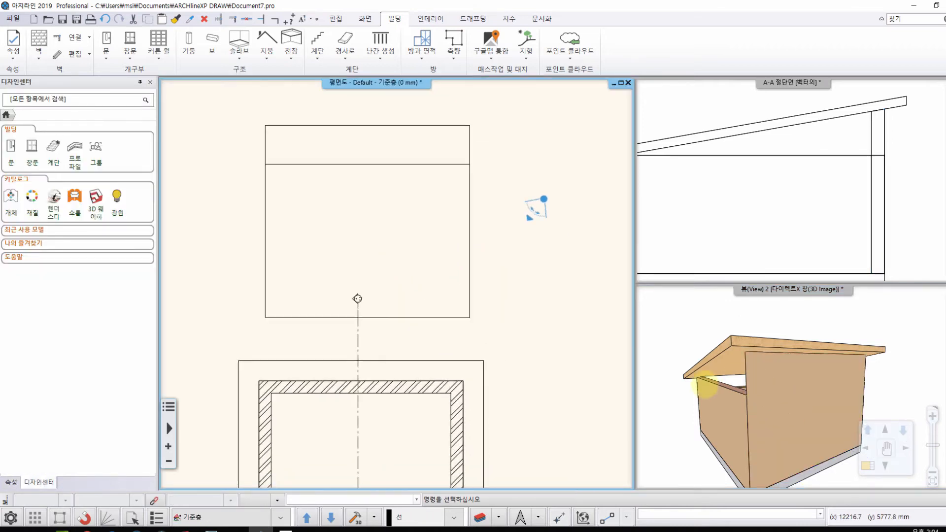
middle_drag(705, 384, 661, 359)
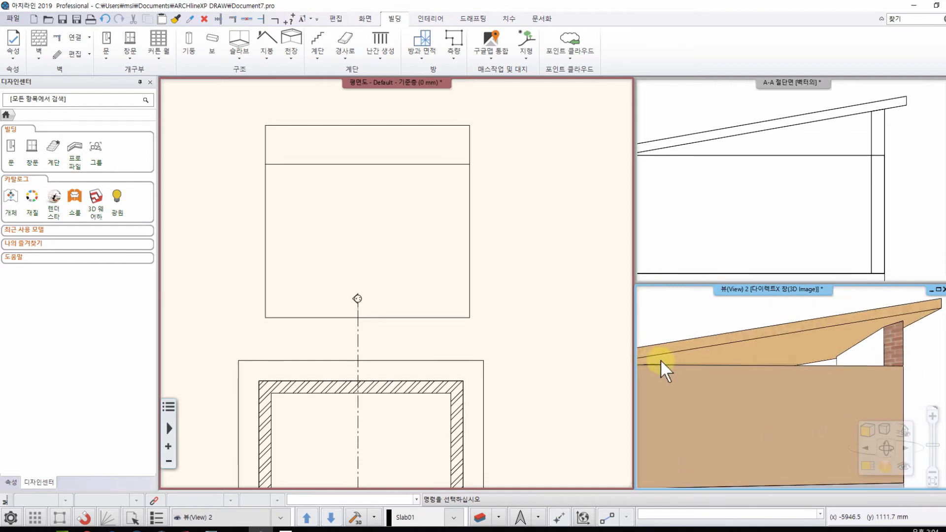
middle_drag(857, 375, 752, 383)
- Offset the base line of the rear wall's elevation outline upward to the side walls' 2700 mm height
mouse_move(407, 282)
middle_down()
mouse_move(428, 285)
mouse_move(421, 276)
middle_up()
click(458, 19)
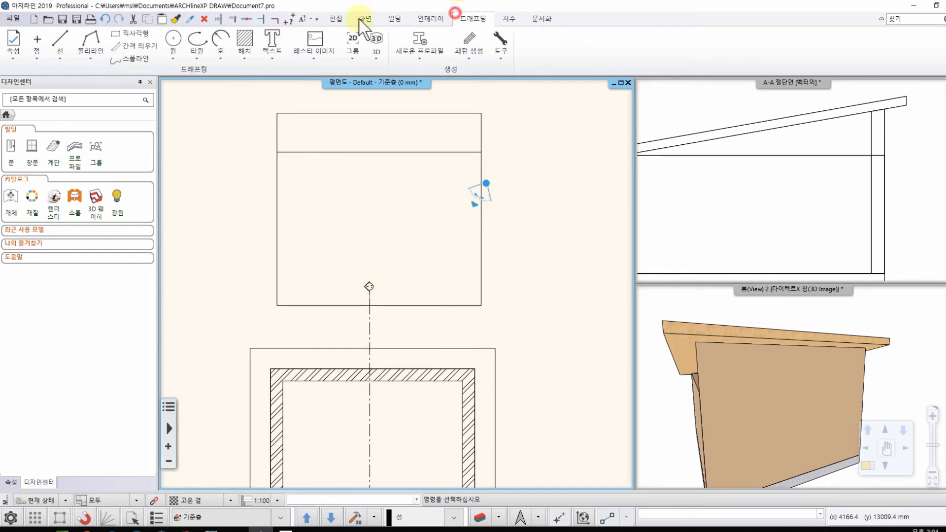
click(130, 46)
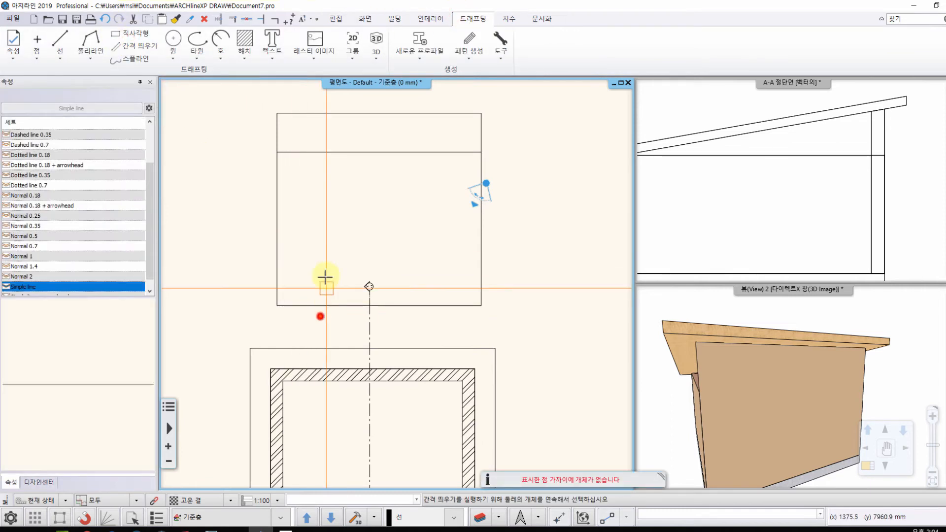
click(331, 304)
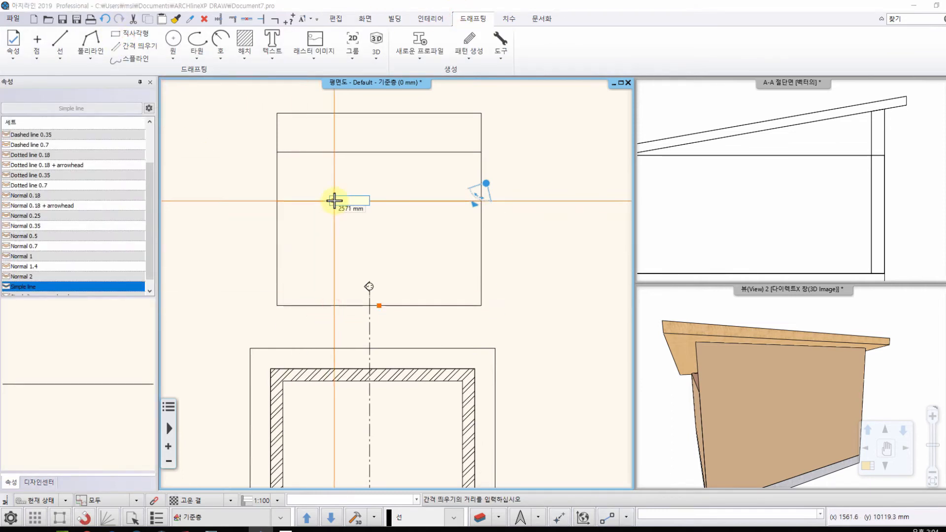
click(335, 200)
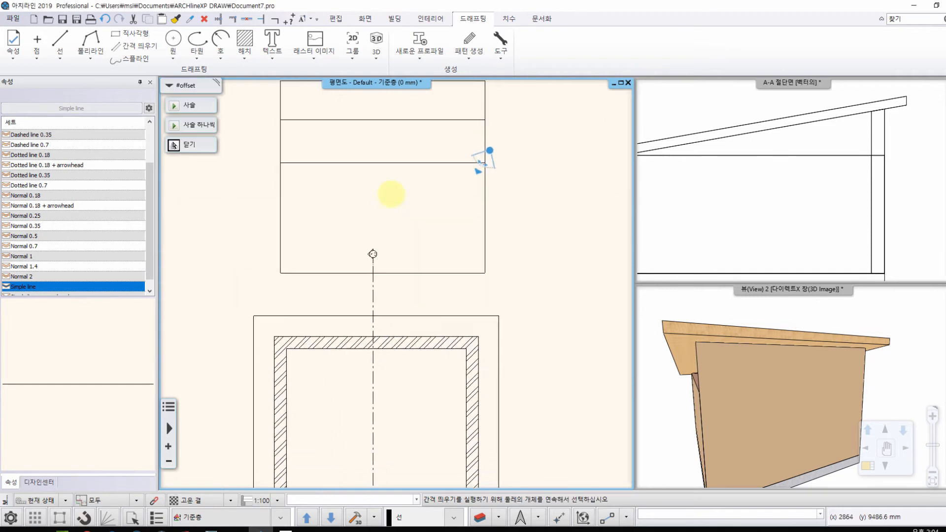
right_click(449, 241)
scroll(290, 301, up, 1)
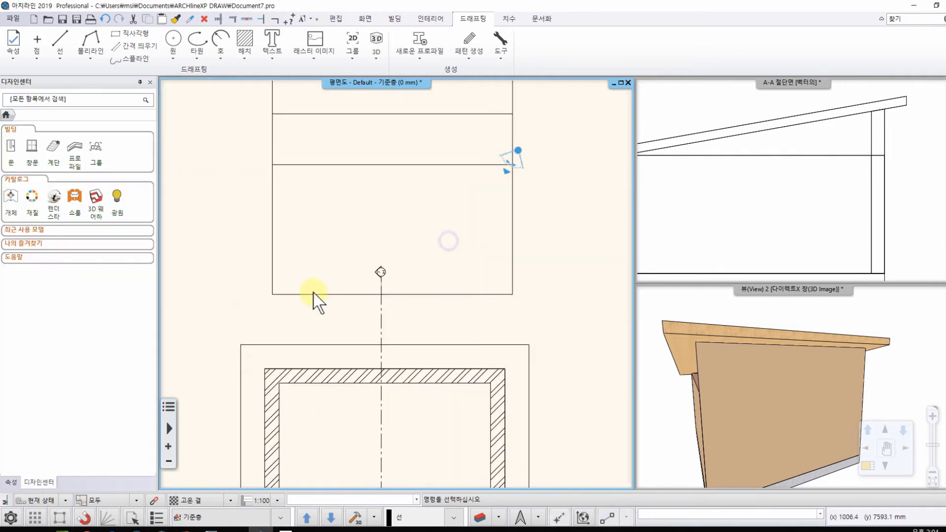
- Check the thickness of the rear and side walls at their shared corner in the plan
click(302, 380)
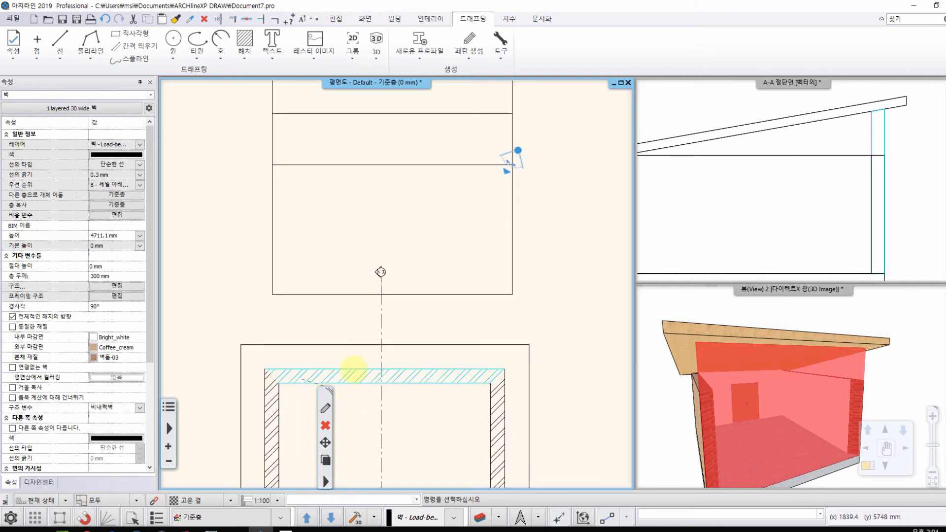
scroll(345, 345, up, 4)
scroll(357, 266, up, 2)
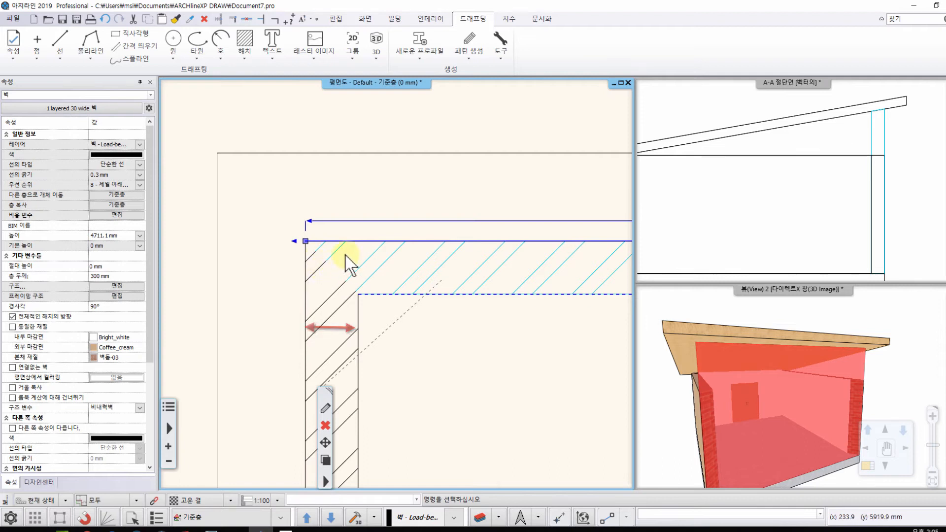
middle_drag(405, 267, 352, 267)
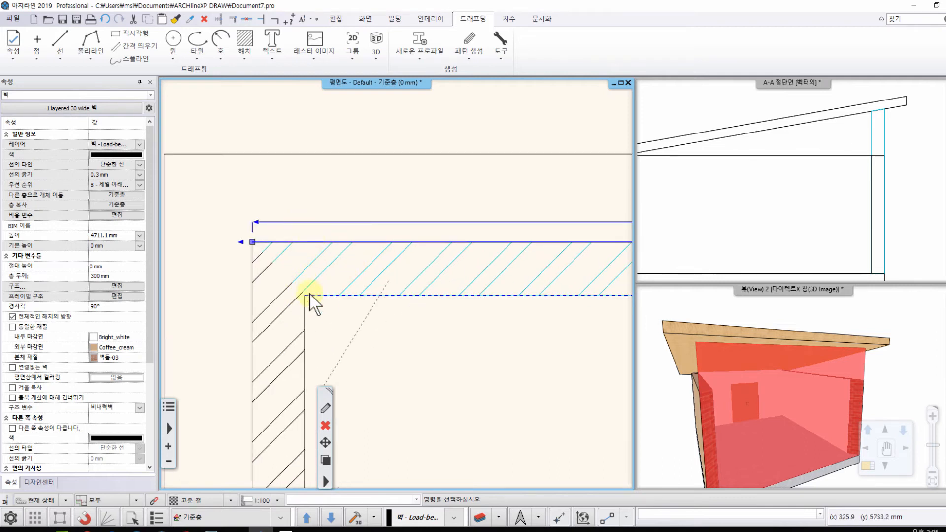
click(273, 313)
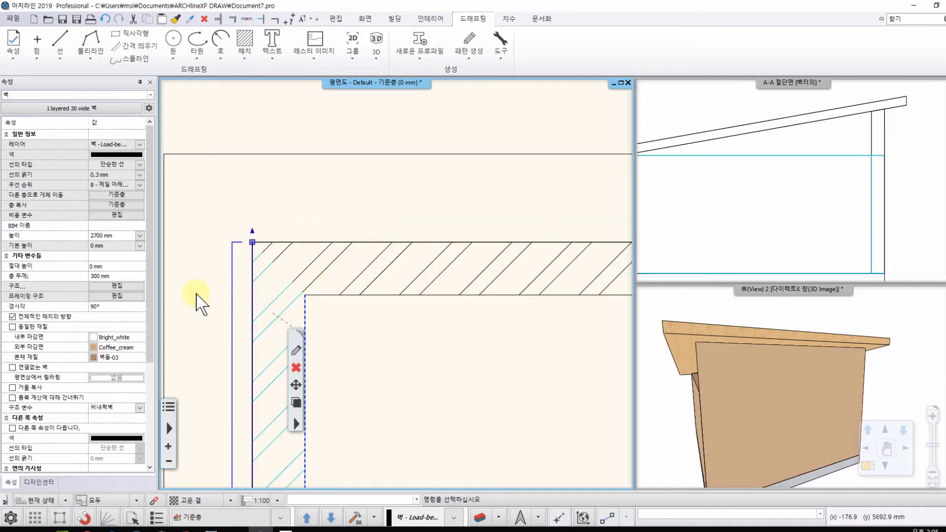
key(Escape)
scroll(287, 338, down, 5)
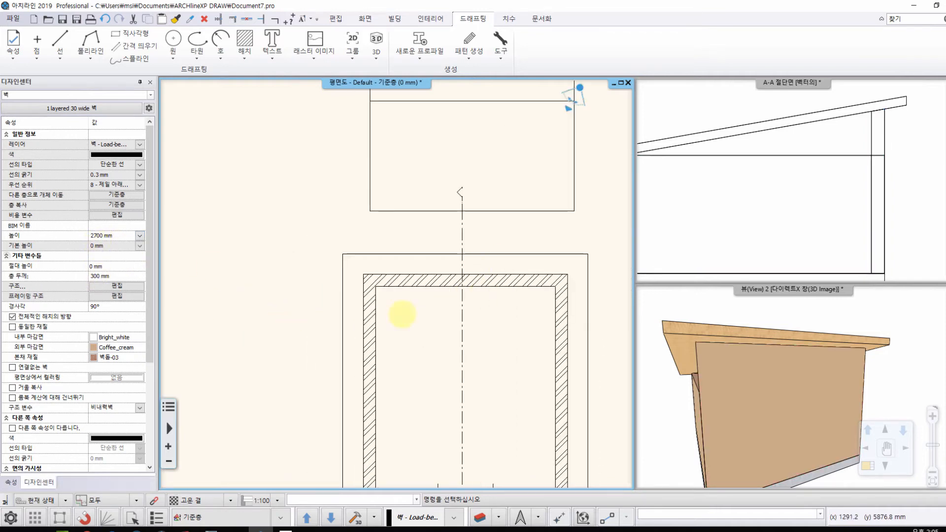
scroll(336, 216, up, 3)
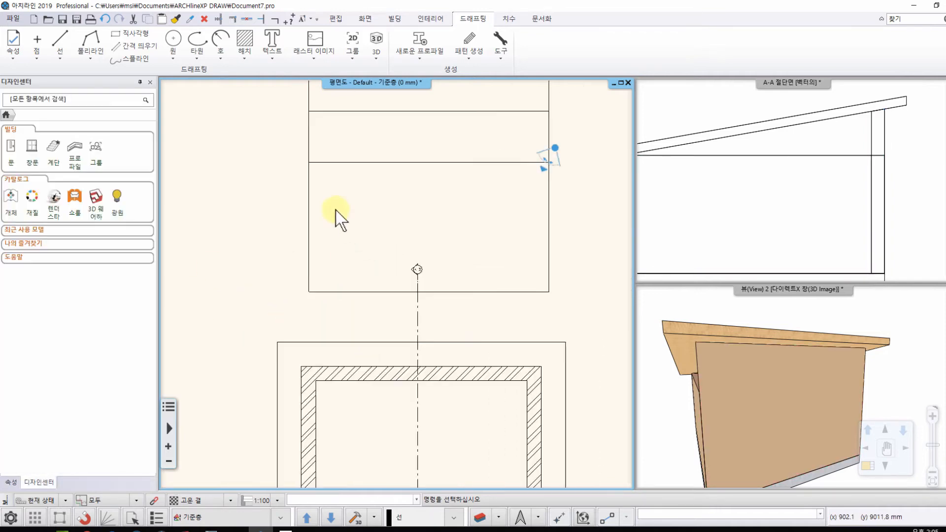
- Offset both vertical edges of the elevation outline inward by the 300 mm wall thickness
click(130, 45)
click(312, 221)
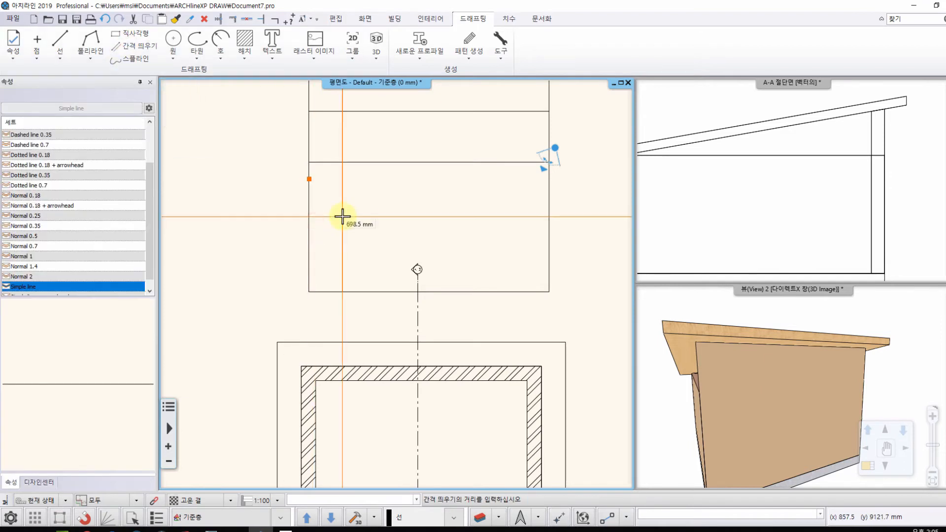
click(340, 214)
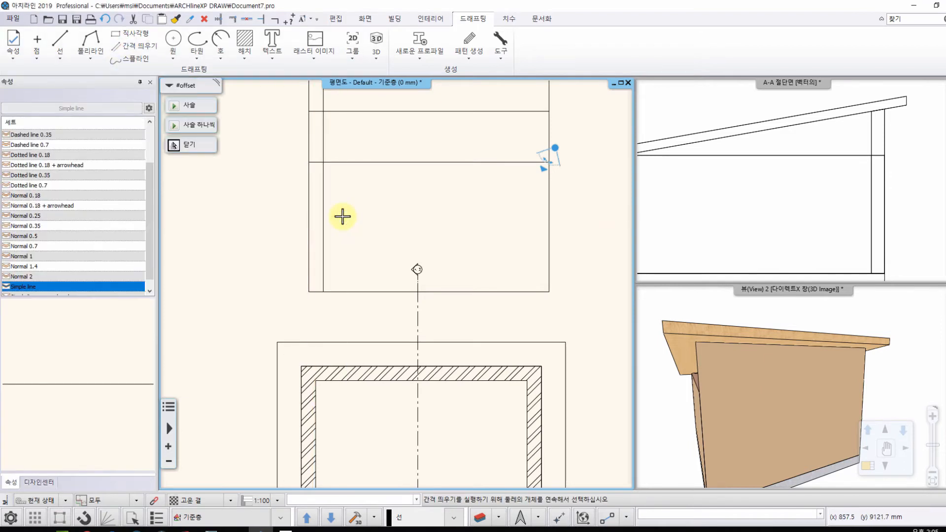
click(548, 231)
key(Return)
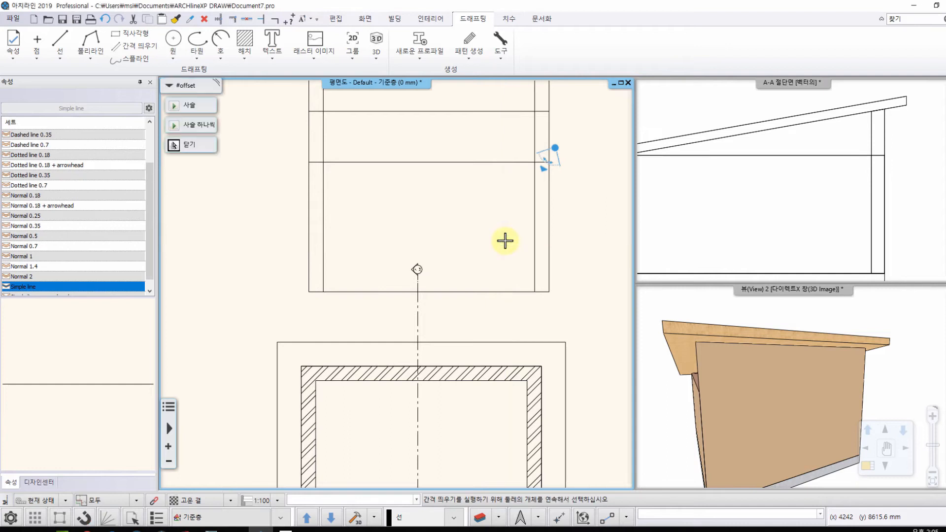
key(Escape)
- Start converting the rear wall to a curtain wall, align its layout with the existing elevation outline and keep the wall layout
mouse_move(488, 199)
middle_down()
mouse_move(391, 213)
mouse_move(409, 216)
middle_up()
scroll(398, 215, down, 1)
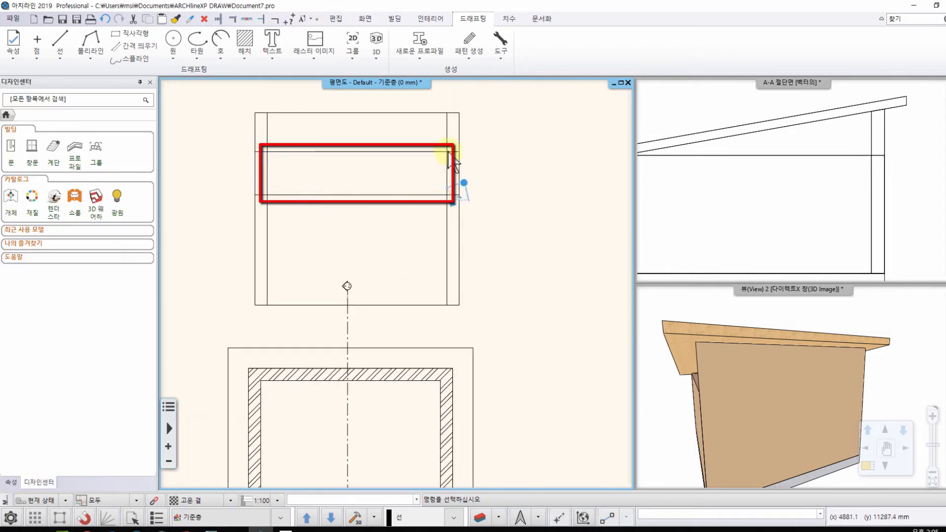
click(389, 18)
click(152, 58)
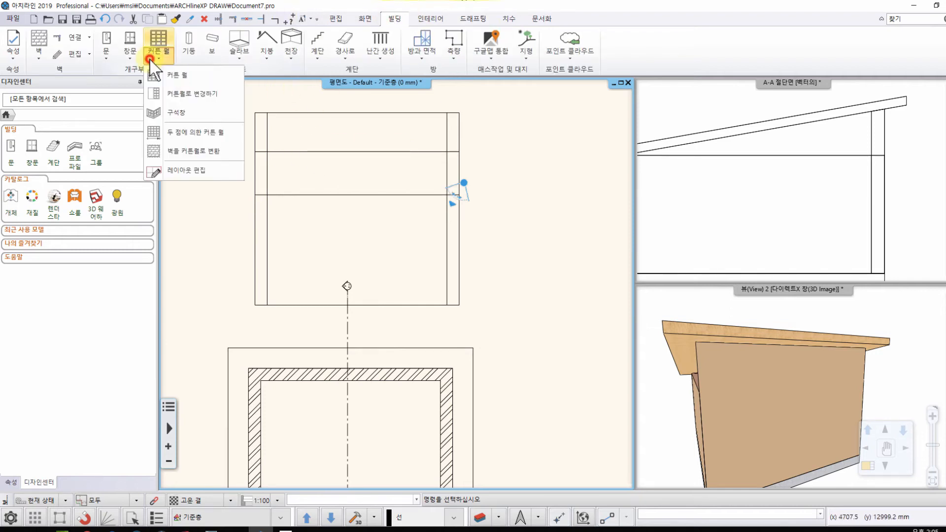
click(182, 94)
click(291, 365)
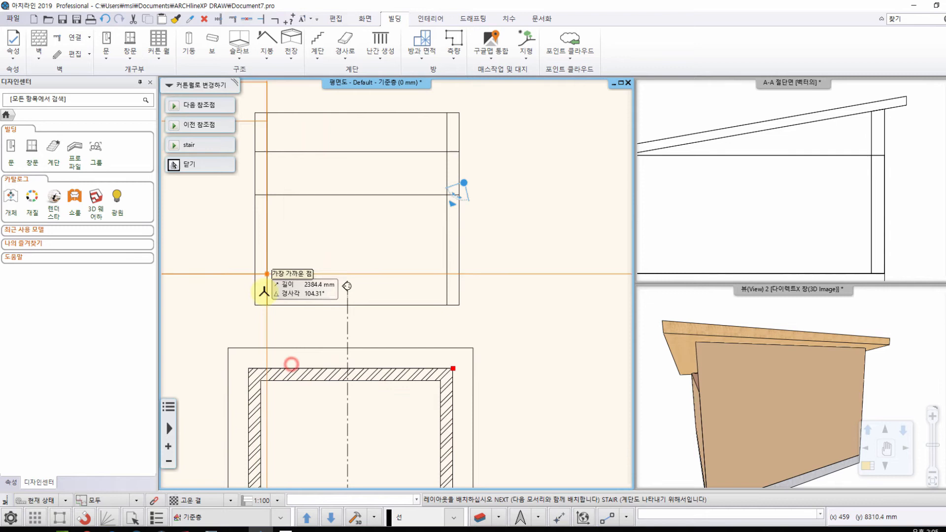
click(458, 301)
click(482, 289)
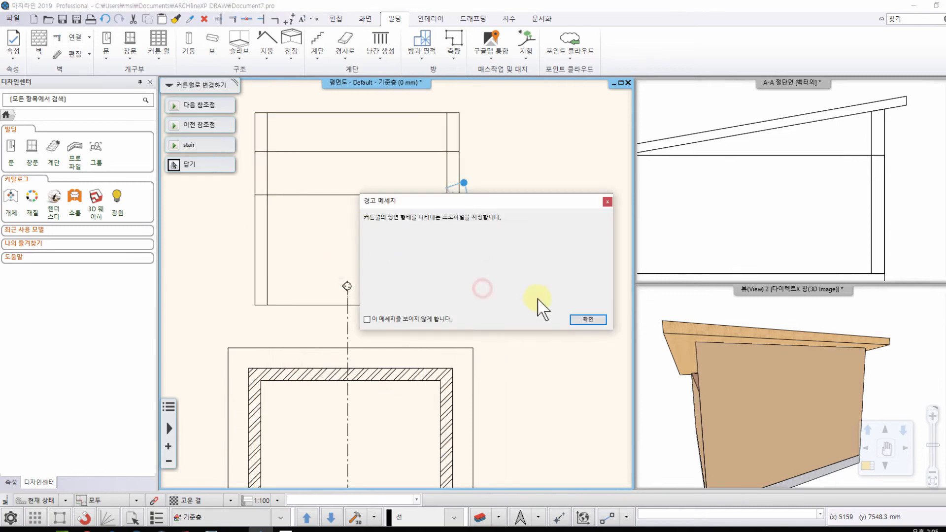
click(576, 317)
- Trace the curtain wall profile between the inner vertical offsets, from the 2700 mm line to the line above, and create the glazing
scroll(276, 132, up, 3)
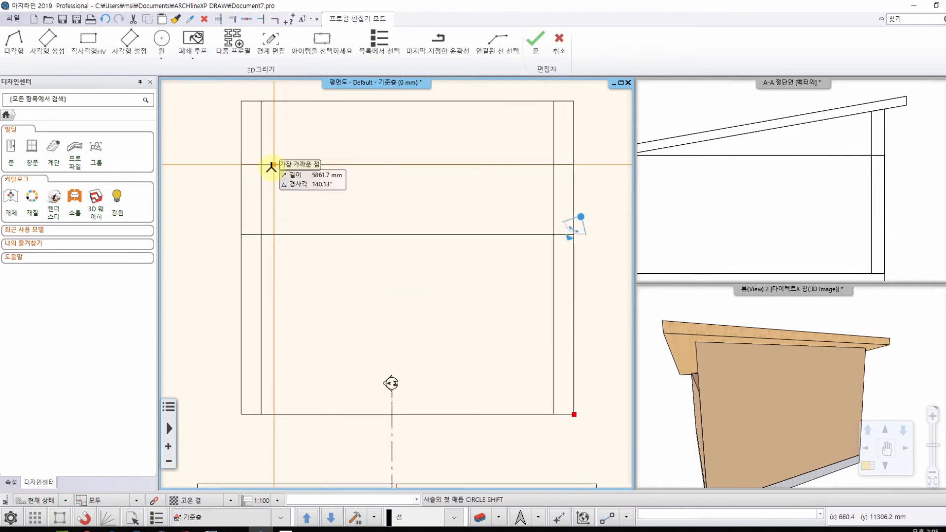
click(261, 165)
click(262, 235)
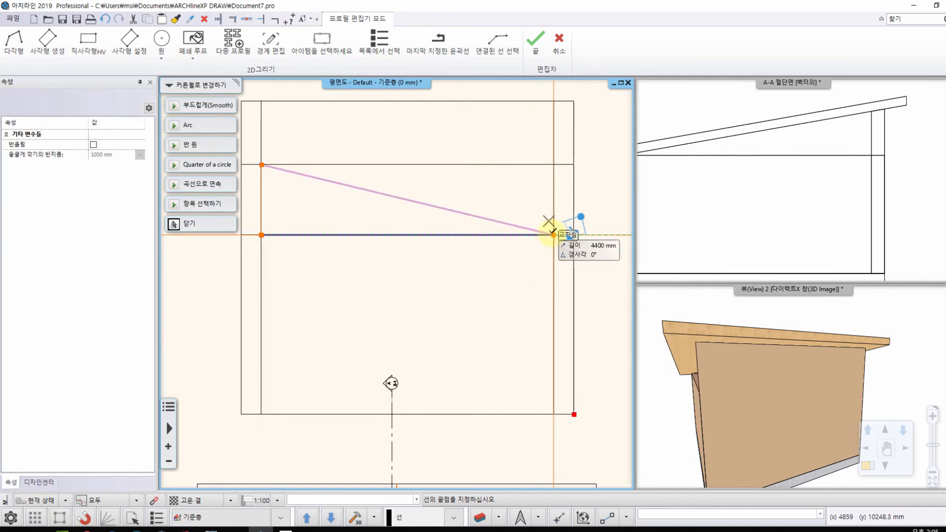
click(553, 235)
click(554, 165)
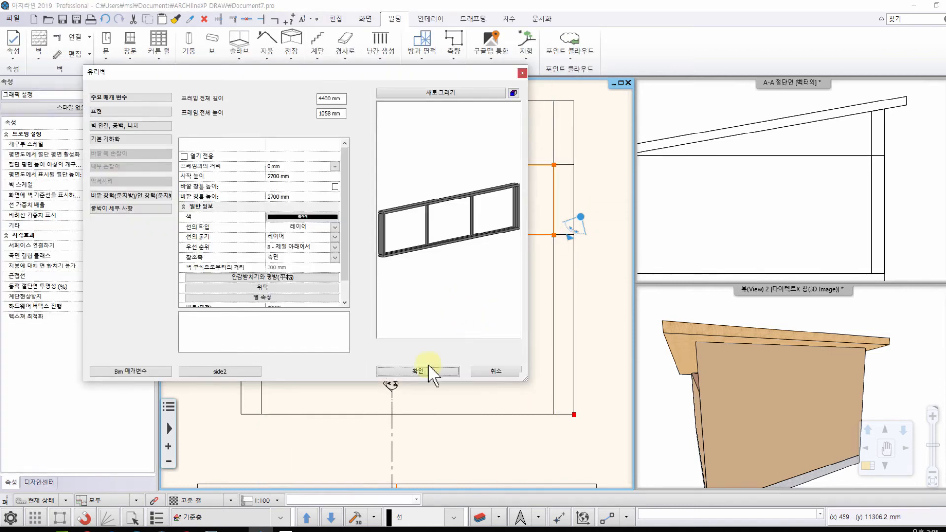
click(436, 371)
right_click(423, 324)
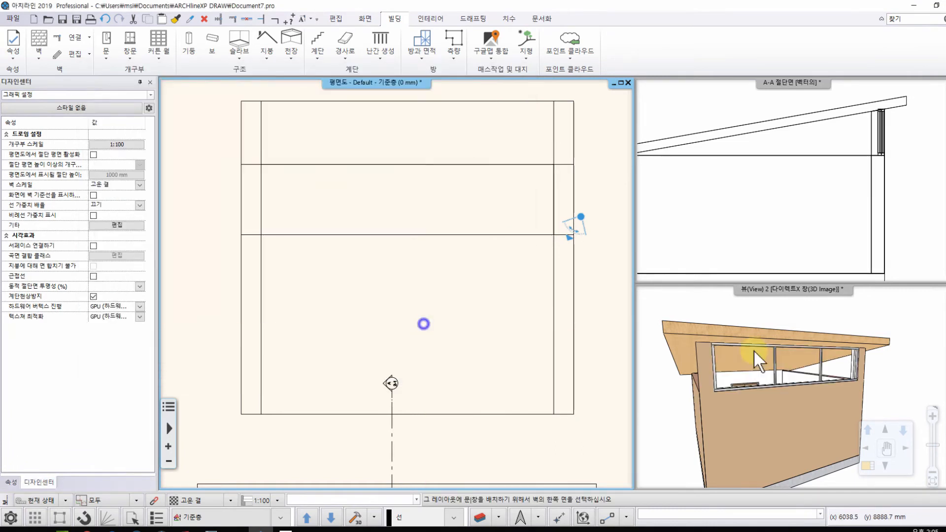
- Inspect the rear wall's new upper glazing in the 3D view and in the floor plan
scroll(761, 360, down, 3)
drag(746, 397, 810, 372)
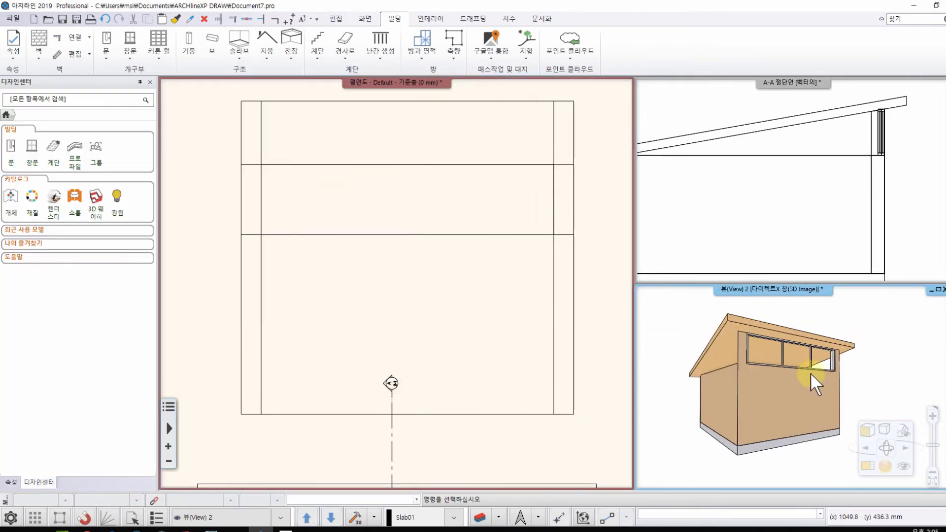
scroll(811, 373, up, 3)
drag(725, 333, 746, 396)
click(745, 396)
scroll(460, 415, down, 3)
middle_drag(460, 415, 445, 335)
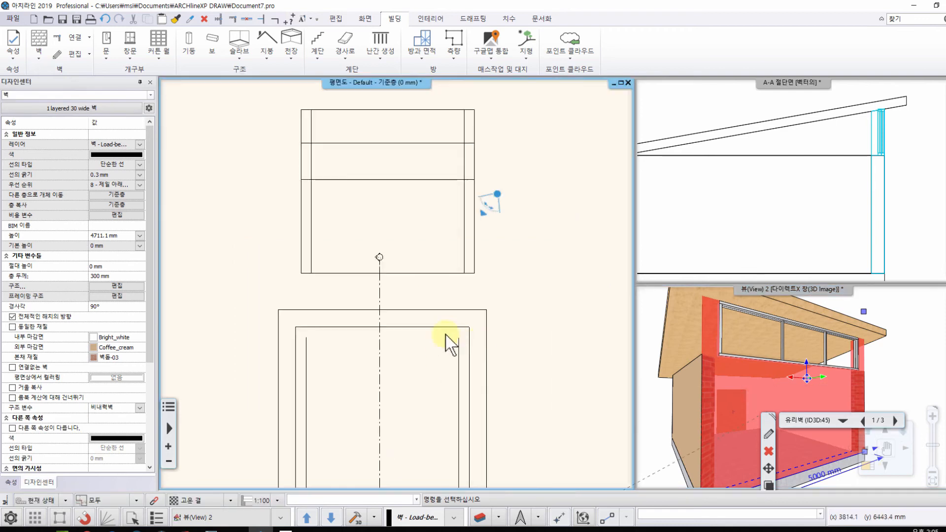
scroll(445, 336, up, 3)
key(Escape)
middle_drag(487, 403, 502, 226)
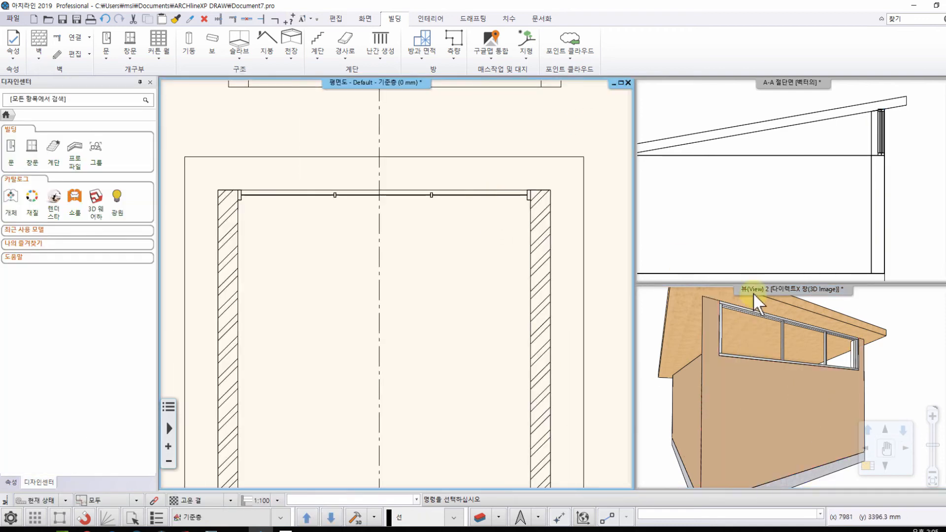
scroll(765, 378, down, 1)
scroll(765, 373, down, 3)
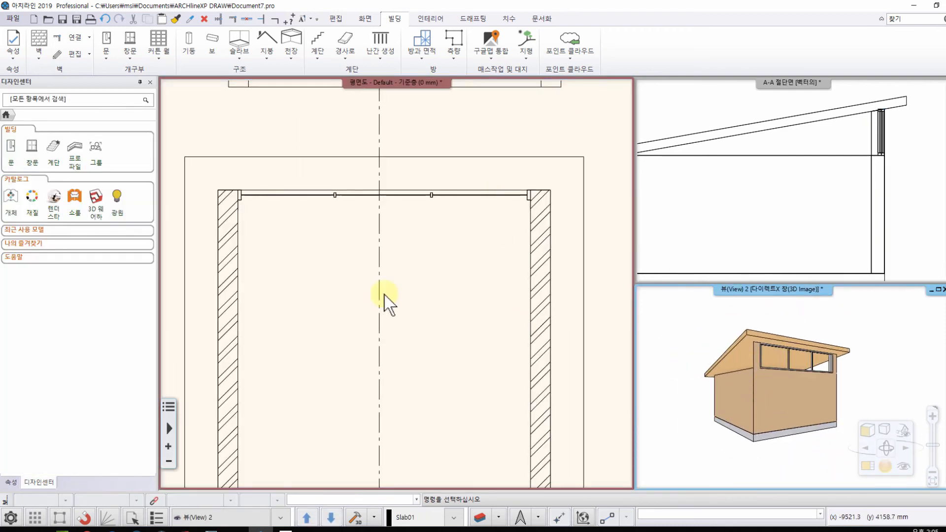
- Turn on the inner and outer reference lines for the rear glazing in the floor plan
scroll(316, 191, down, 4)
scroll(331, 271, up, 4)
scroll(334, 271, down, 2)
scroll(316, 192, up, 2)
scroll(326, 143, up, 1)
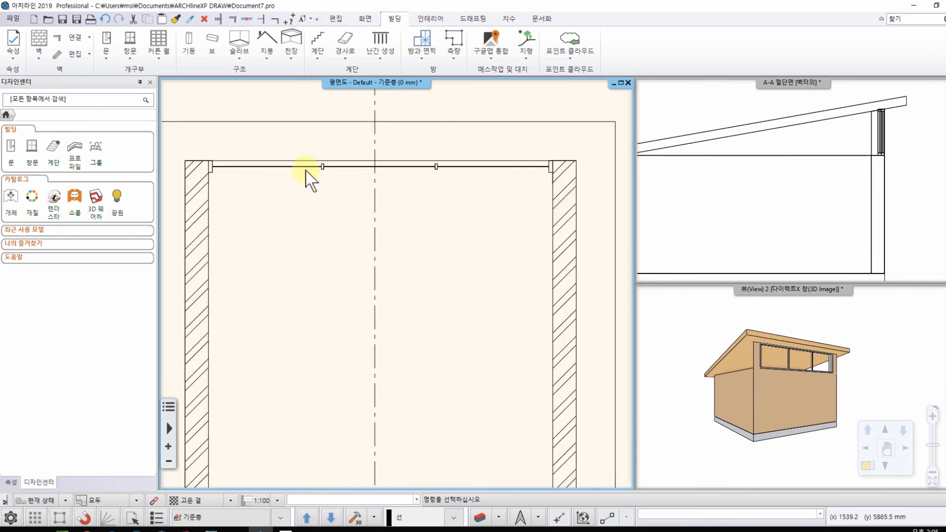
click(306, 170)
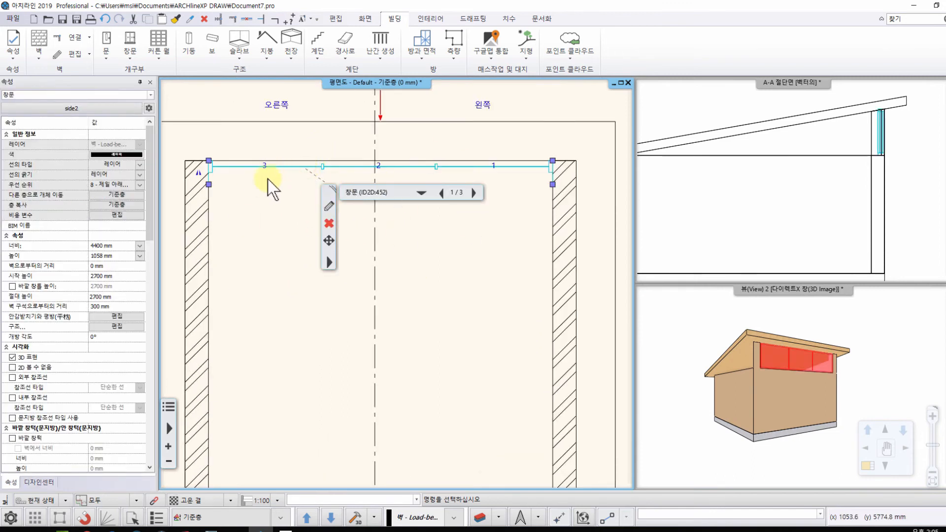
scroll(82, 394, down, 1)
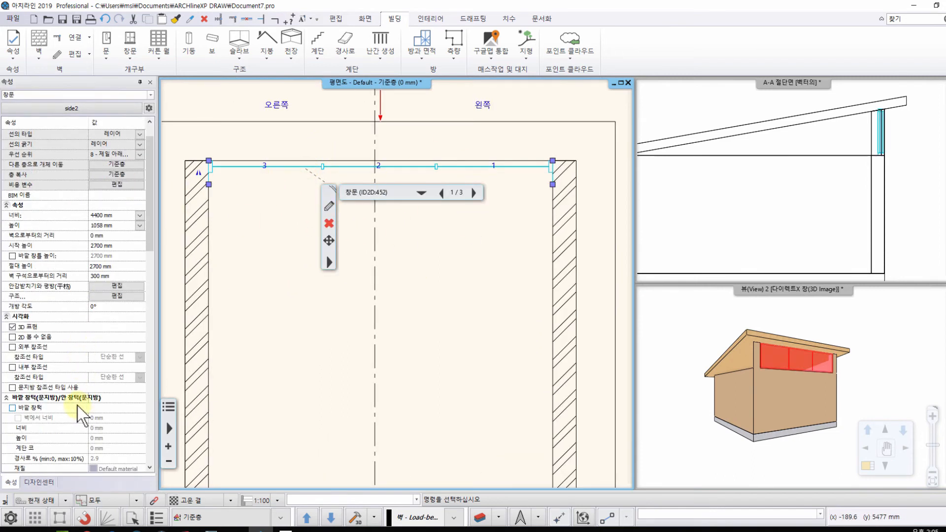
click(12, 369)
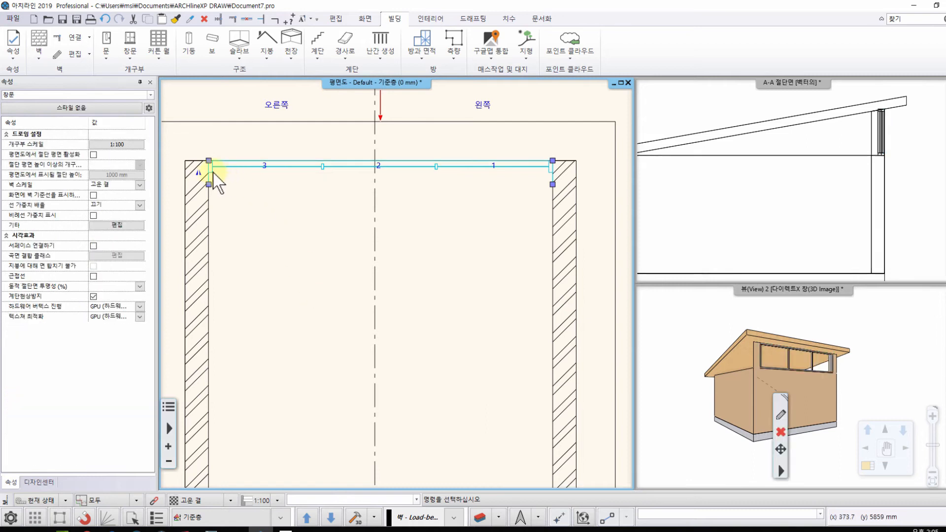
middle_drag(273, 213, 281, 213)
click(275, 166)
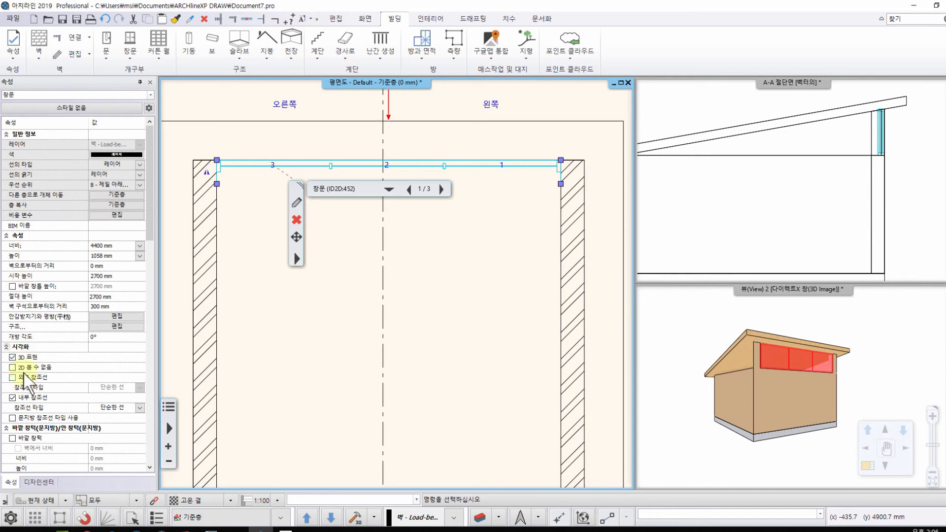
click(14, 377)
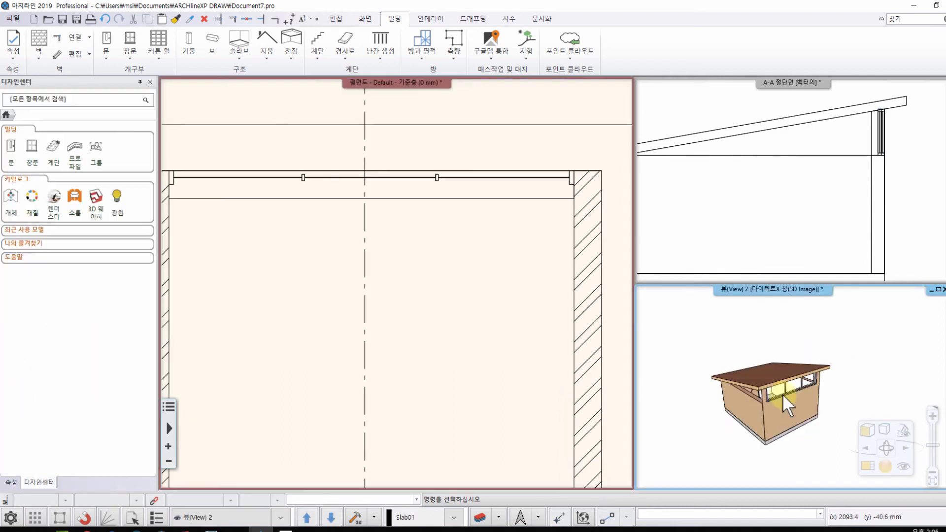
- Copy the whole building, with its roof and floor slab, about 11315 mm straight out from the door side at 270°
scroll(783, 394, up, 3)
middle_drag(775, 388, 736, 356)
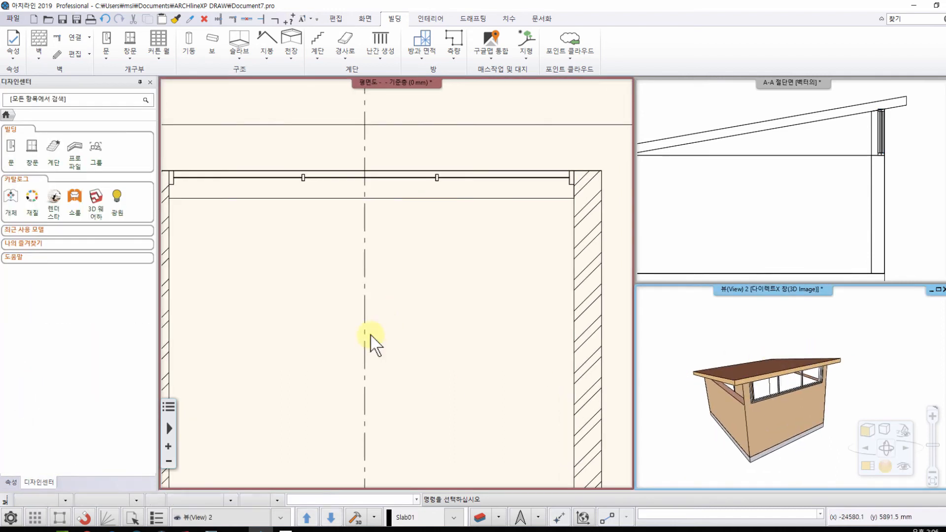
scroll(370, 336, down, 5)
click(236, 234)
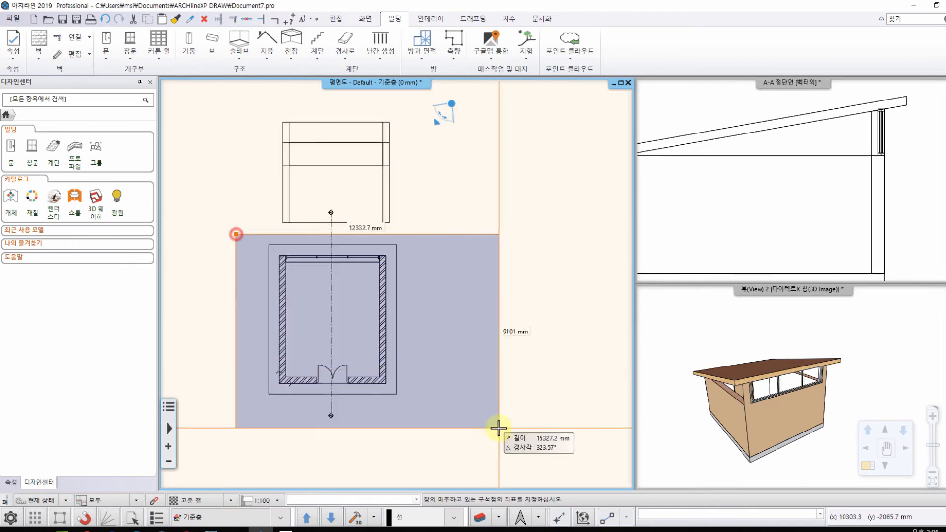
click(481, 397)
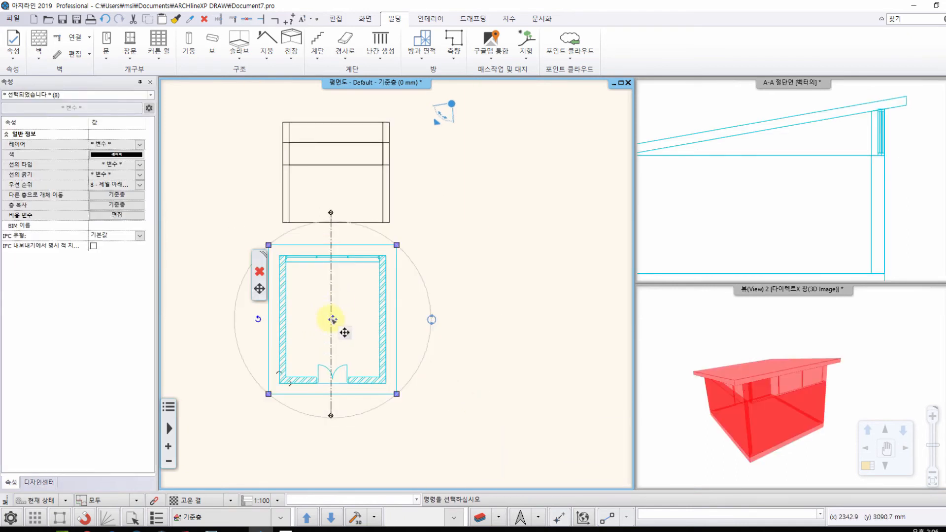
click(332, 320)
click(378, 333)
middle_drag(346, 400, 333, 184)
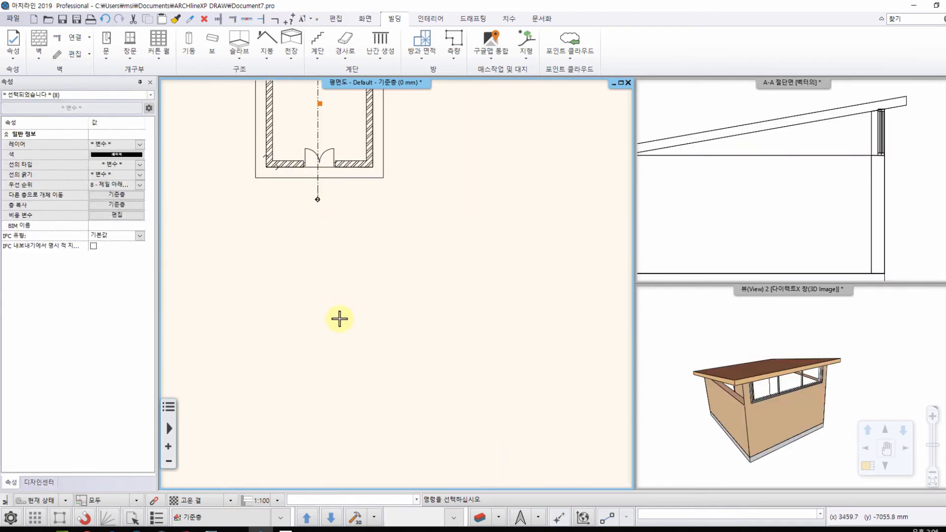
click(318, 344)
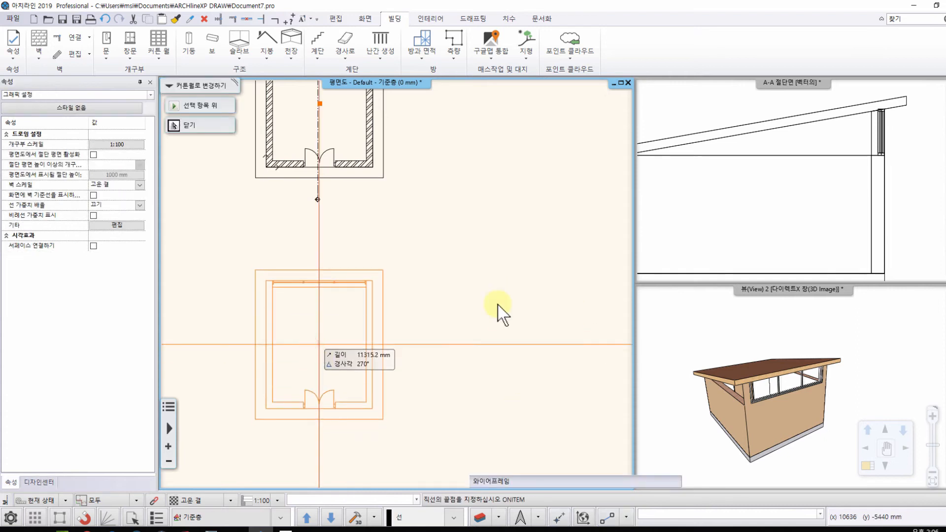
middle_drag(738, 214, 851, 205)
key(Escape)
- Examine the full A-A section of the original building from the door wall to the glazed rear wall
scroll(795, 179, down, 4)
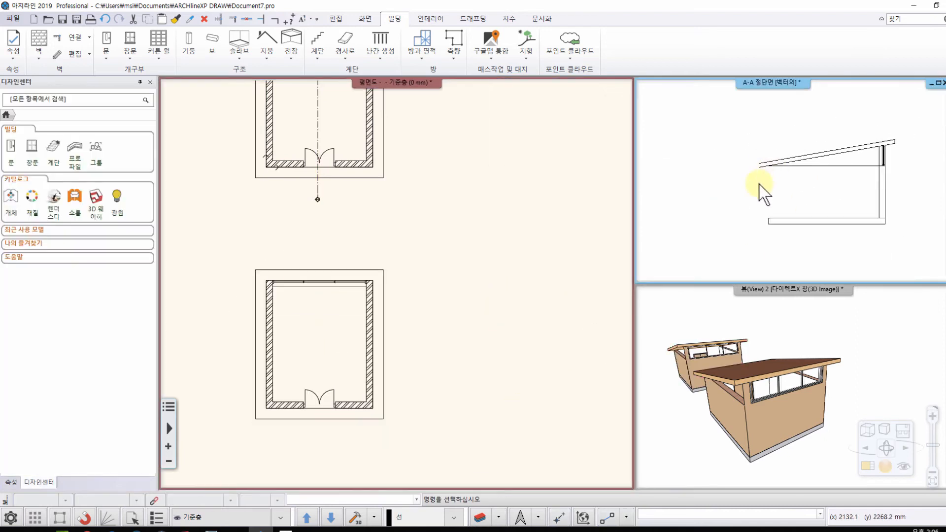
scroll(760, 184, down, 2)
middle_drag(760, 184, 897, 200)
scroll(876, 196, up, 2)
scroll(769, 230, up, 1)
middle_drag(759, 241, 801, 176)
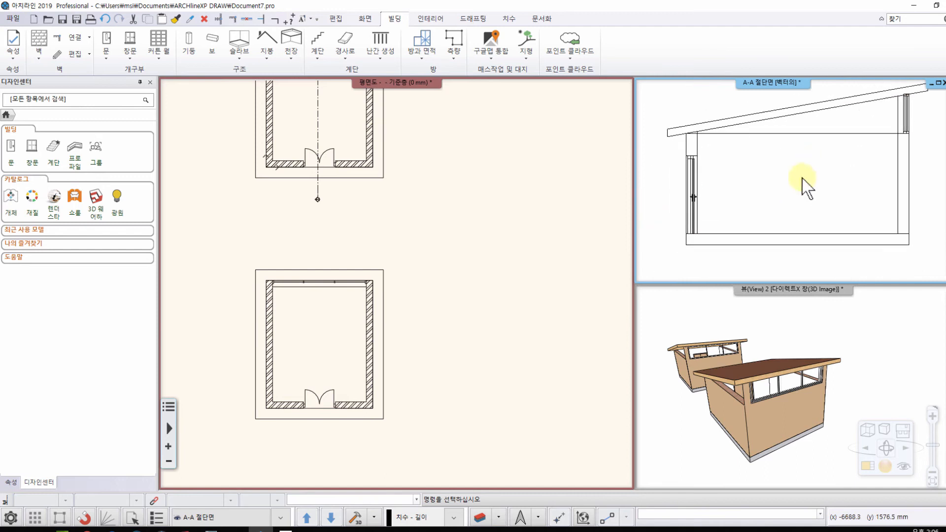
- Maximize the 3D view and delete the glazing from the copied building's rear wall
scroll(714, 344, up, 3)
mouse_move(862, 424)
middle_down()
mouse_move(922, 391)
mouse_move(753, 395)
mouse_move(743, 384)
middle_up()
double_click(773, 290)
middle_drag(602, 341, 769, 340)
middle_drag(434, 230, 506, 250)
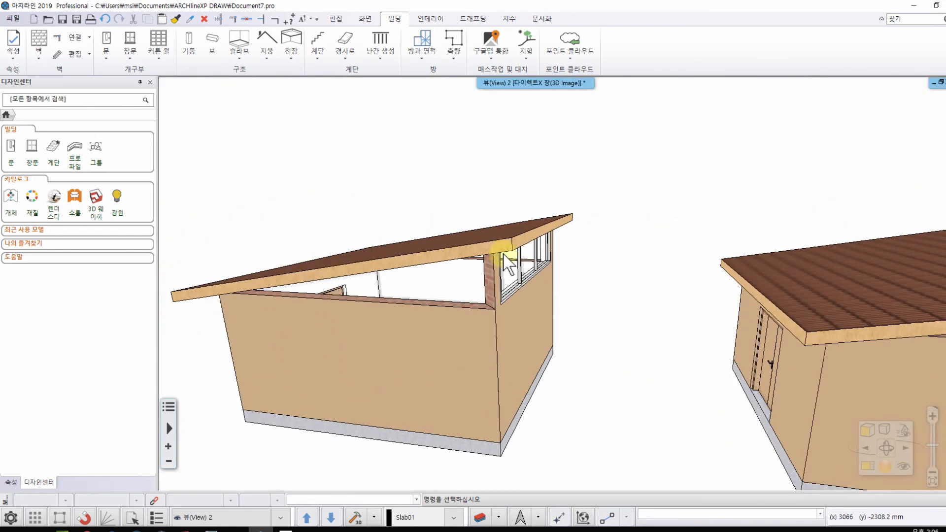
scroll(492, 233, up, 2)
click(491, 234)
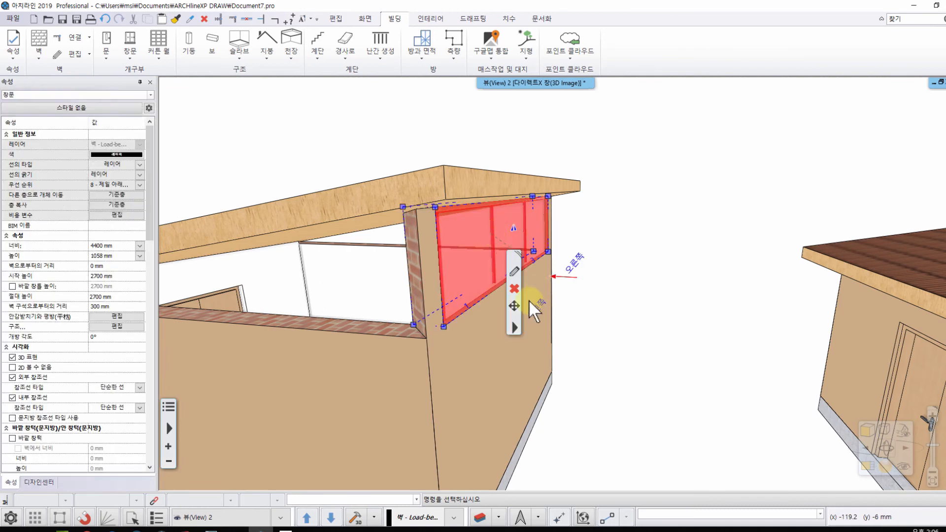
click(515, 288)
- Lower the top of the copied building's rear wall to the side wall's top corner at 2700 mm
click(437, 236)
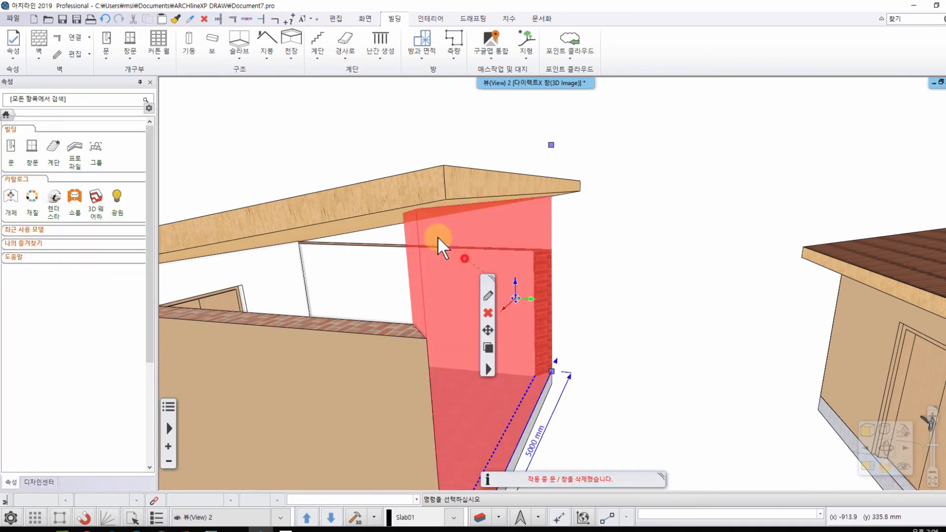
click(551, 145)
click(607, 147)
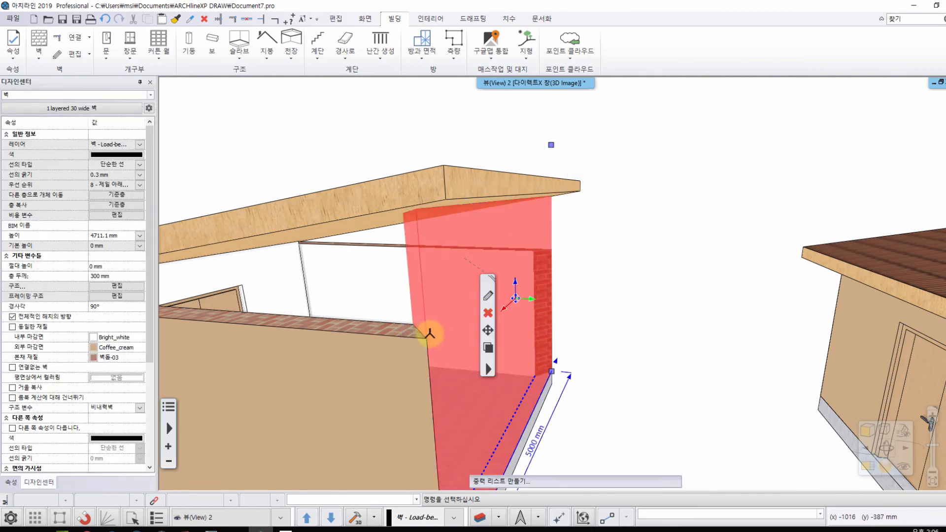
click(544, 227)
middle_drag(466, 270, 597, 337)
key(Escape)
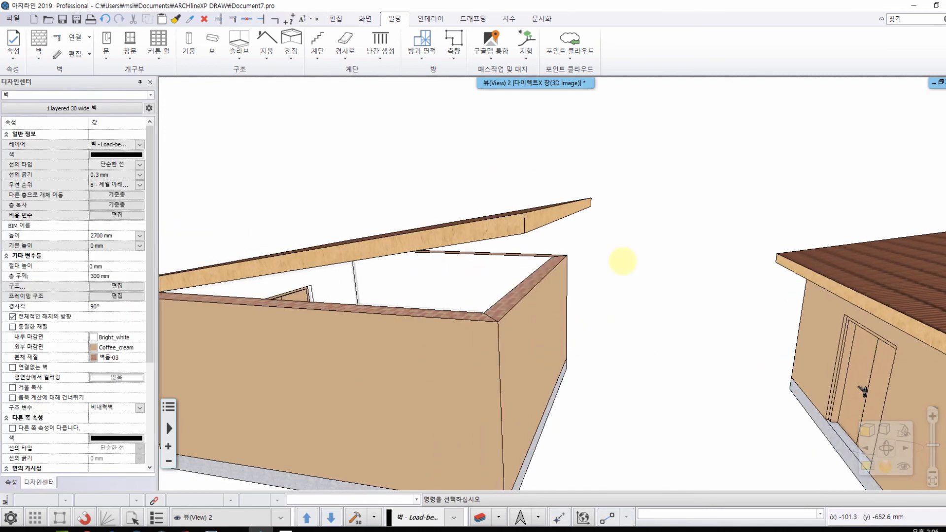
- Raise a copy of the lowered rear wall from its base corner onto its top edge at 2700 mm
middle_drag(624, 262, 542, 339)
click(541, 340)
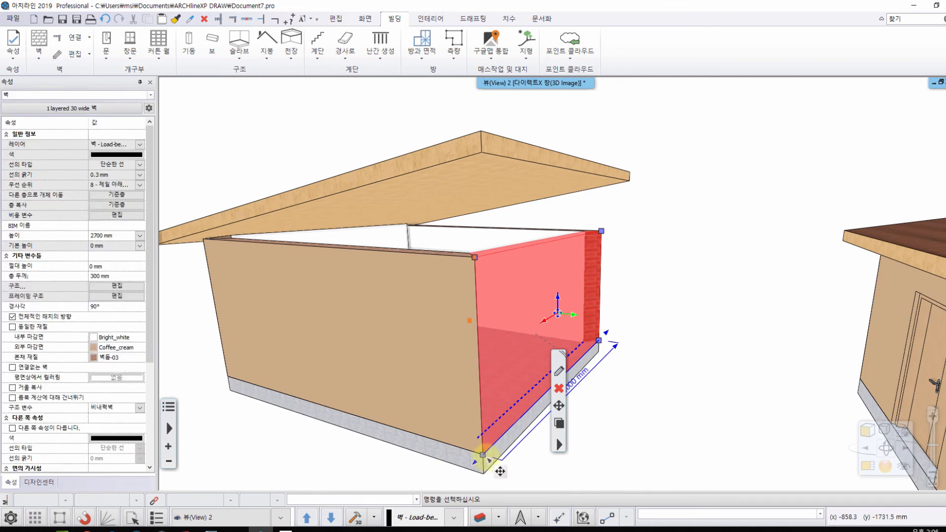
click(483, 455)
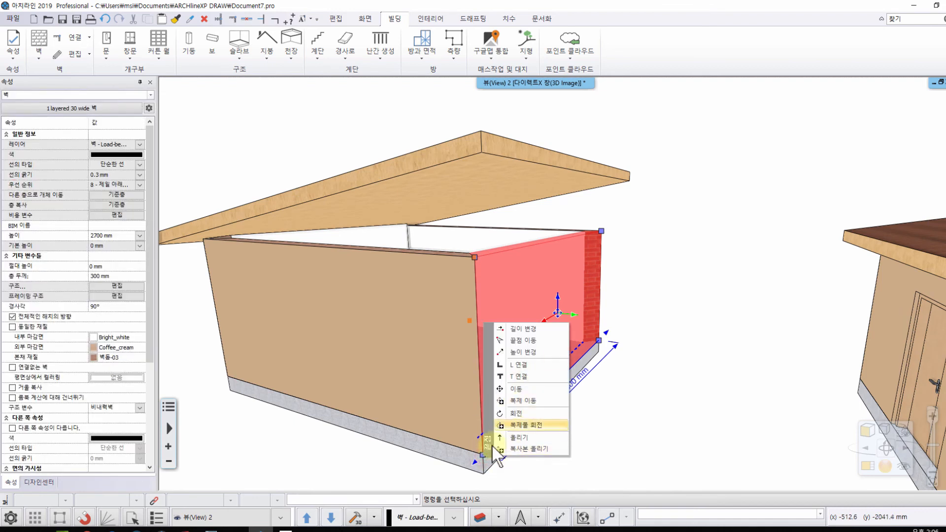
click(483, 455)
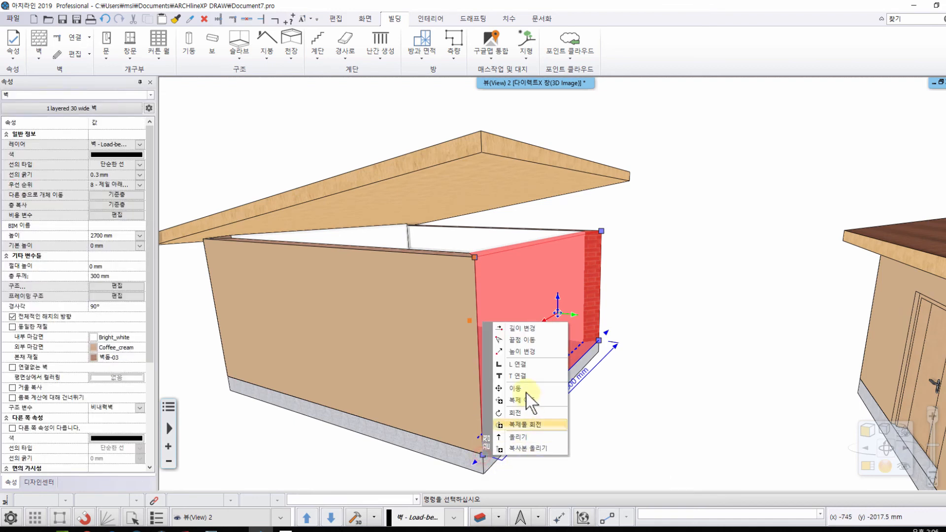
click(526, 425)
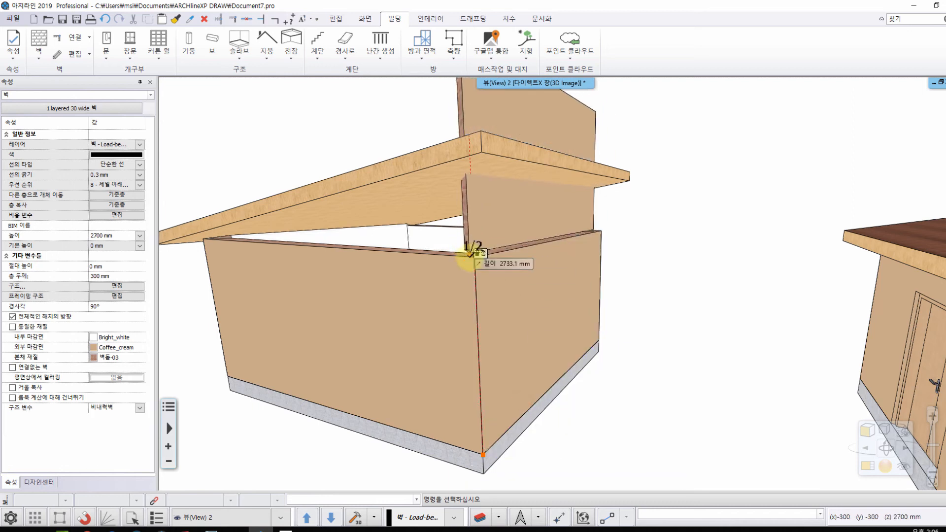
click(469, 254)
click(646, 285)
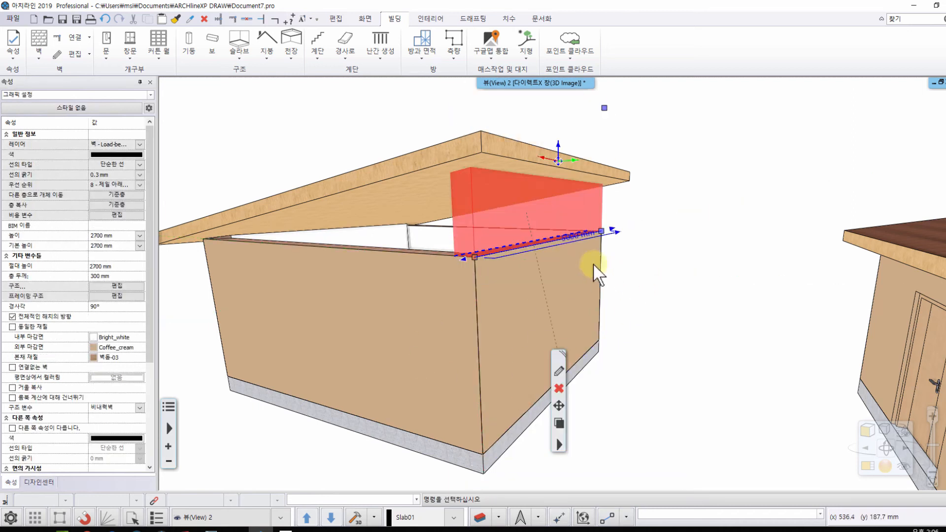
key(Escape)
- Set the thickness of the copied building's upper rear wall to 20 mm
scroll(427, 240, down, 2)
middle_drag(644, 401, 551, 190)
click(454, 245)
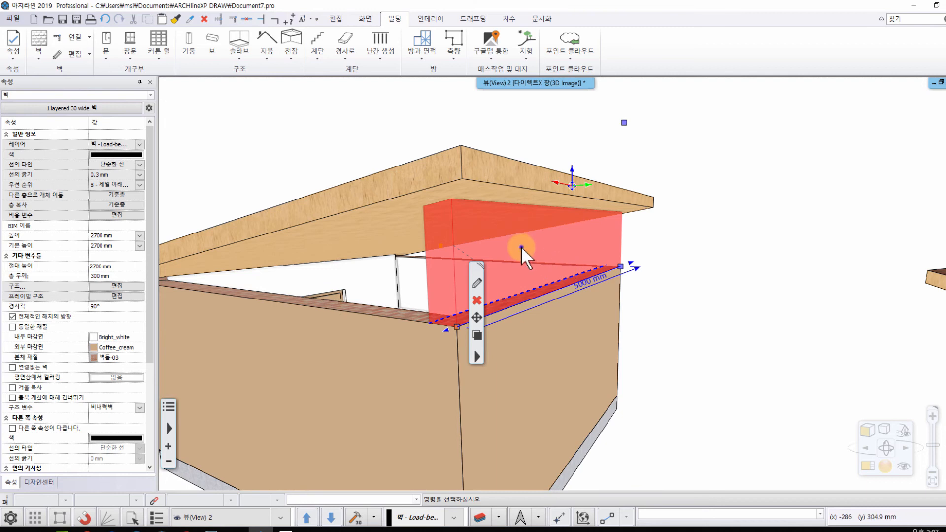
right_click(572, 246)
click(561, 20)
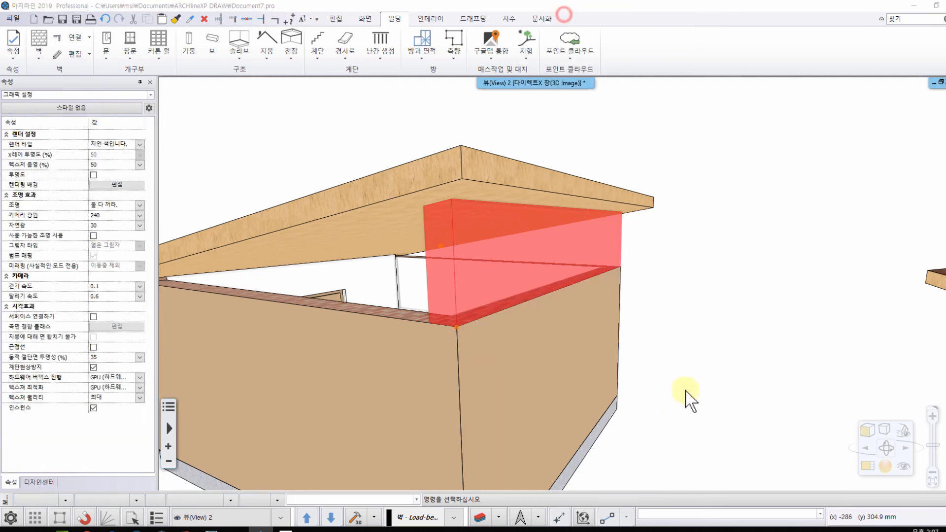
drag(511, 85, 484, 75)
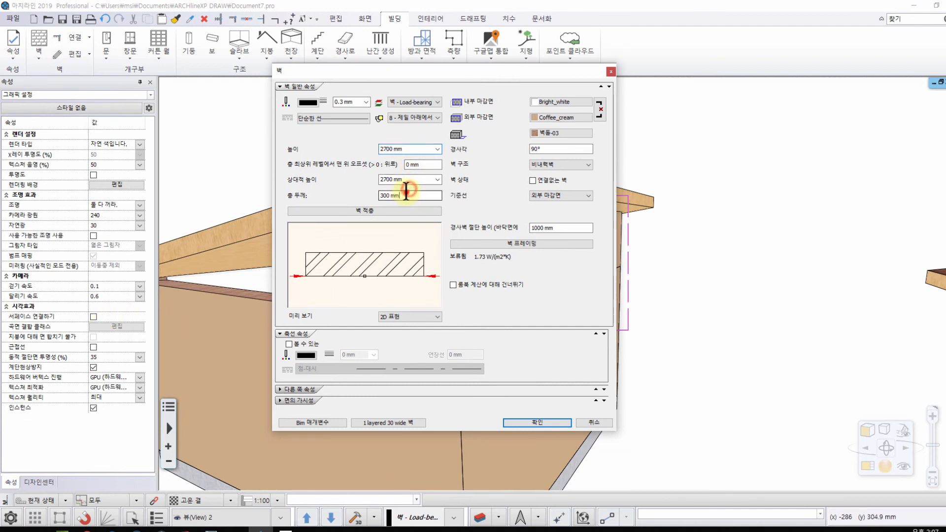
text(20)
key(Return)
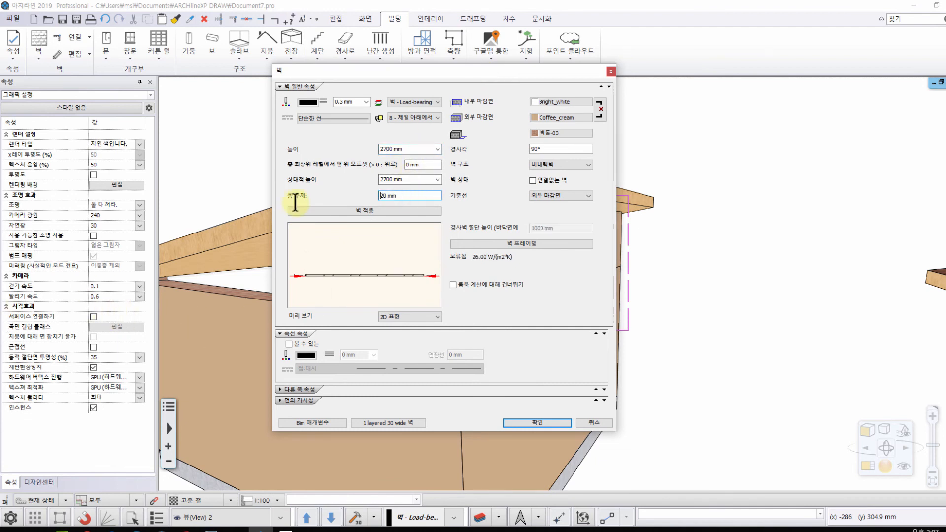
- Set the hatch of the thin upper wall's layer to 해치 없음 (no hatch)
click(420, 211)
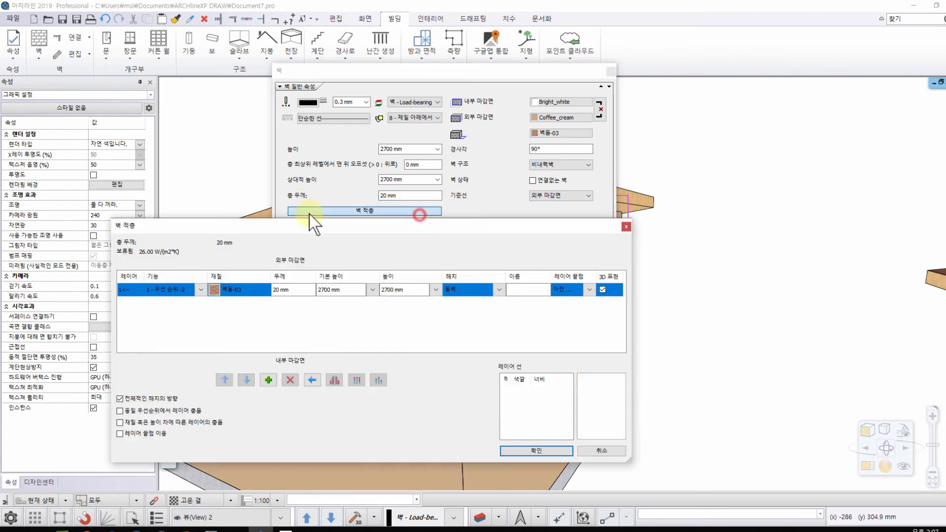
click(499, 285)
click(458, 309)
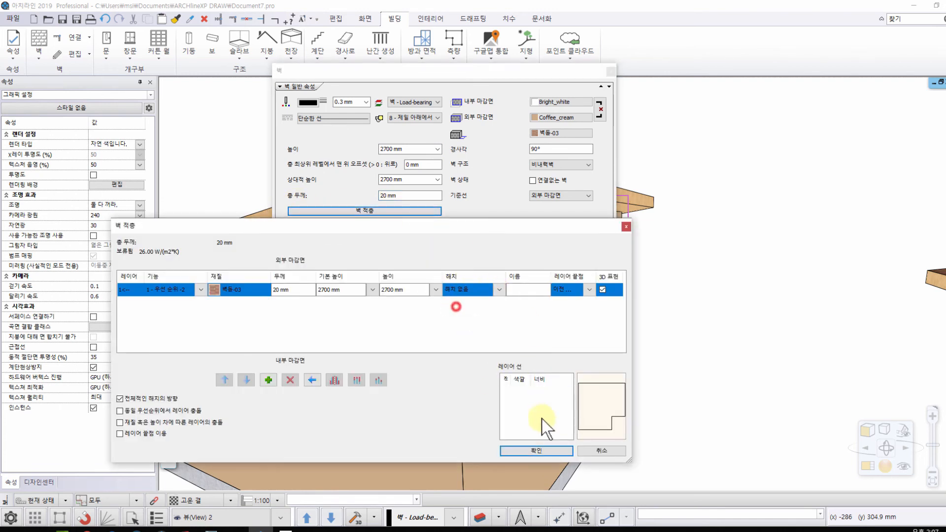
click(531, 452)
- Assign the Blue glass 02 material to the upper wall's interior finish, exterior finish and core, and apply the wall settings
click(576, 103)
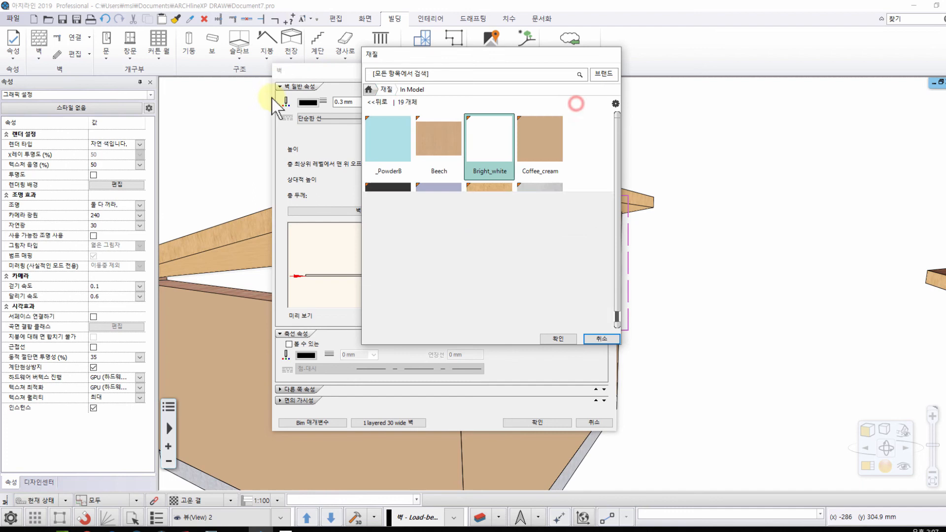
click(387, 90)
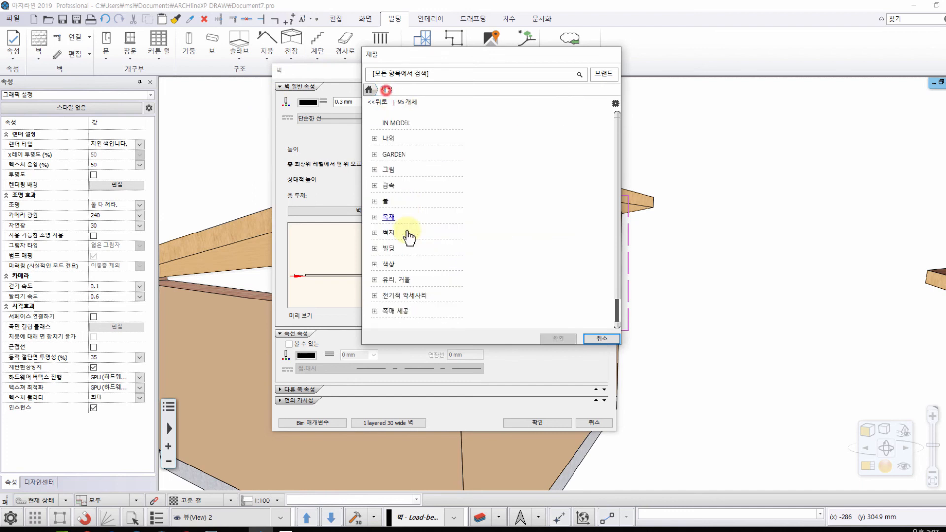
click(397, 280)
click(408, 281)
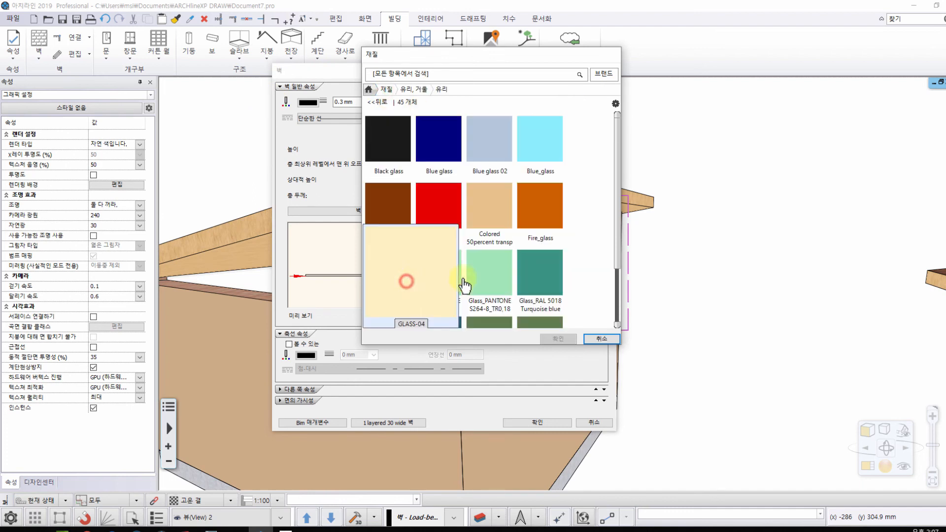
double_click(484, 130)
click(552, 117)
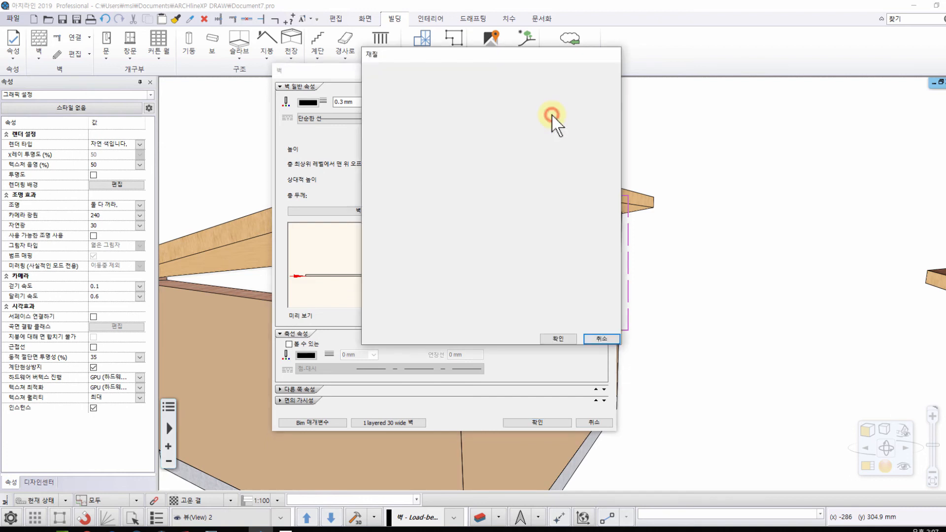
click(500, 145)
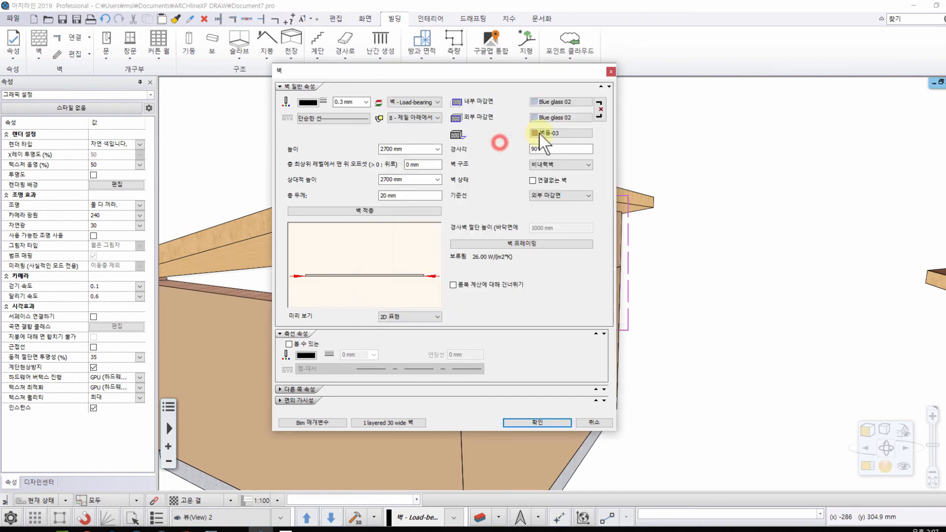
click(539, 132)
scroll(500, 217, up, 2)
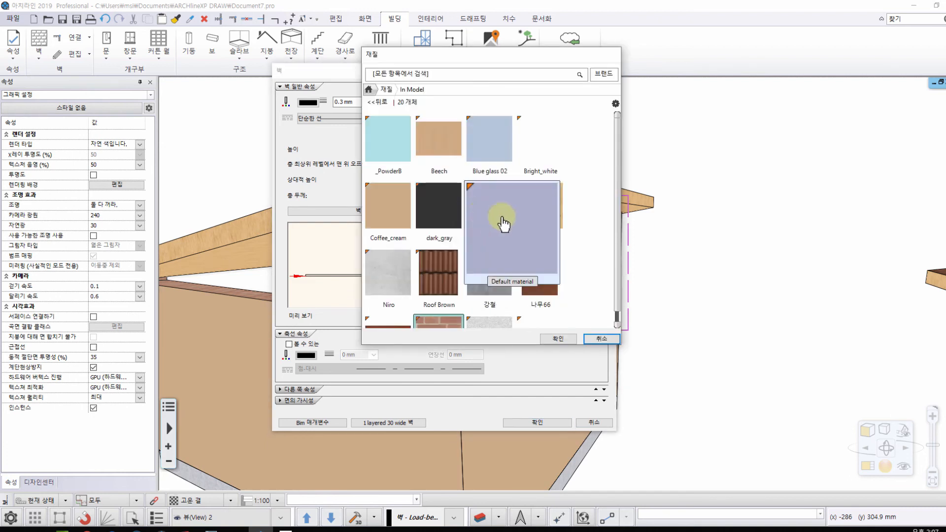
double_click(490, 126)
click(532, 423)
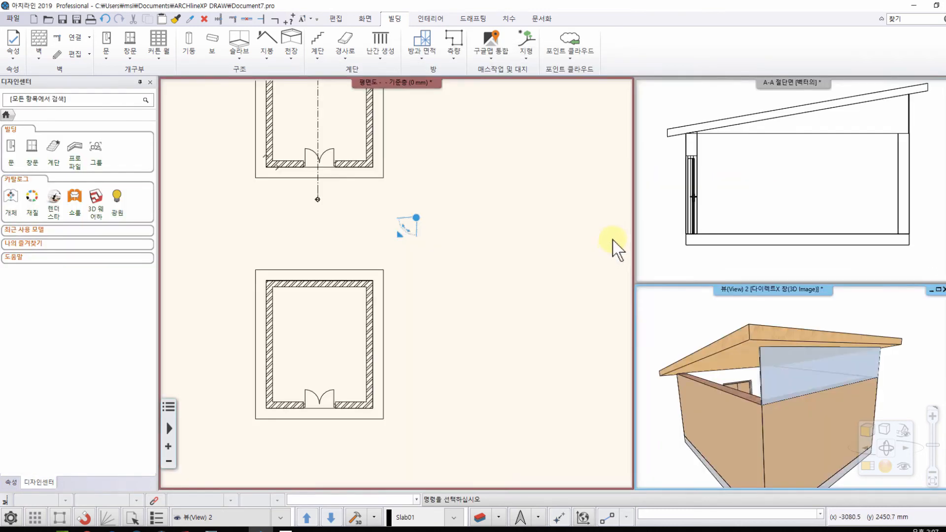
- Move the glass wall 150 mm inward in the floor plan, from its outer corner to the middle of the lower wall's thickness
click(471, 372)
scroll(319, 249, up, 5)
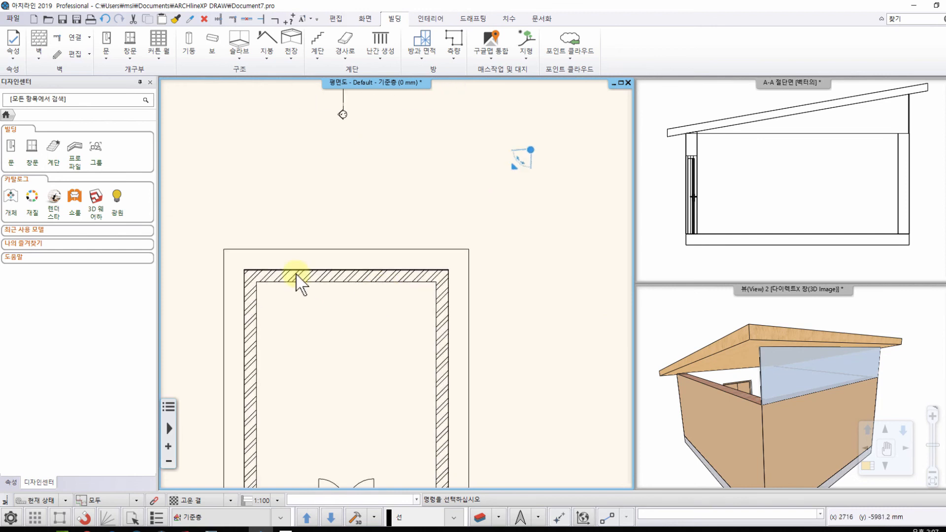
scroll(345, 286, up, 2)
click(360, 275)
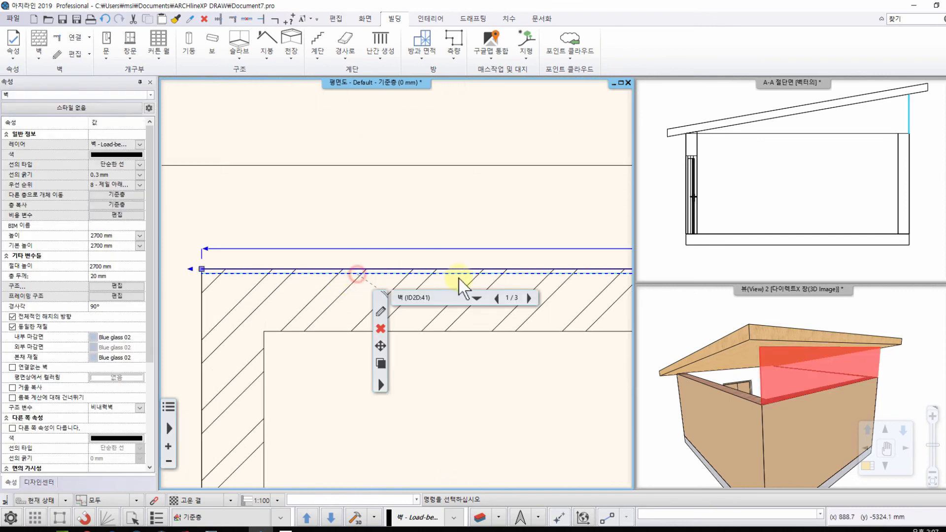
click(381, 346)
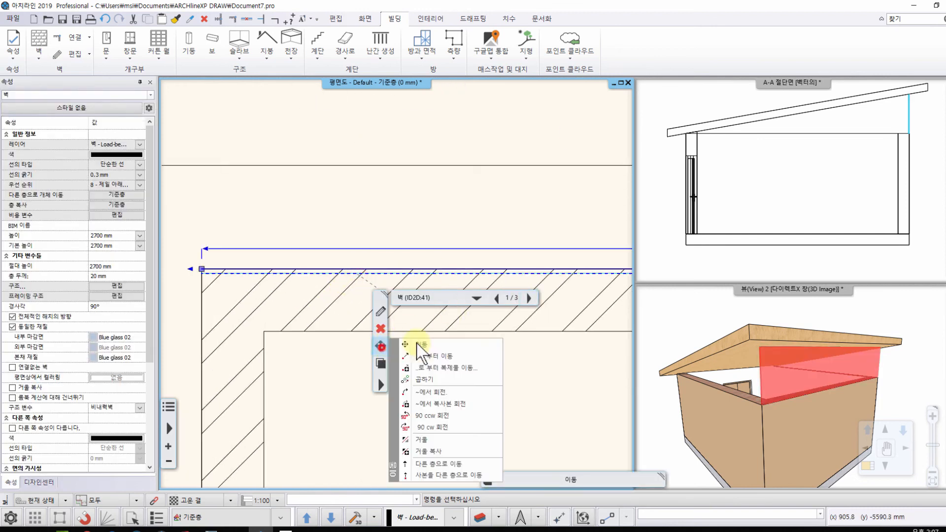
click(433, 356)
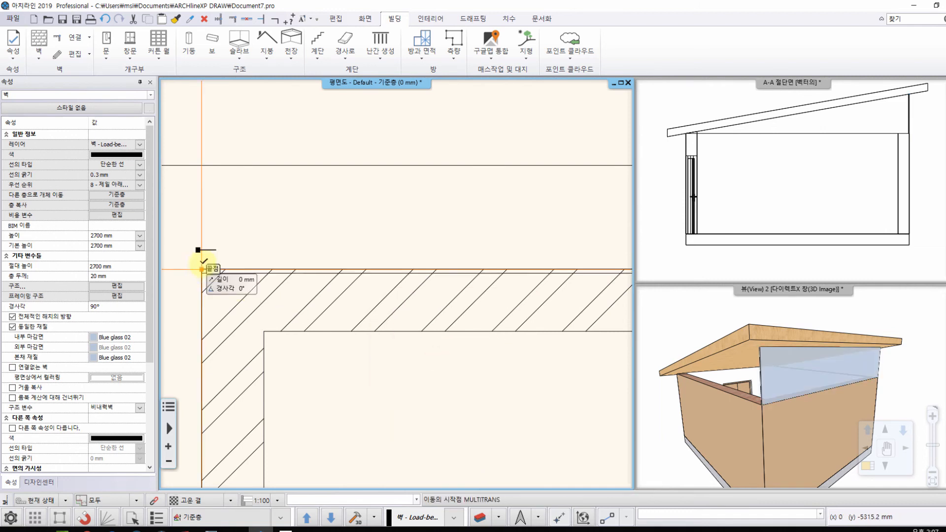
click(202, 269)
key(Return)
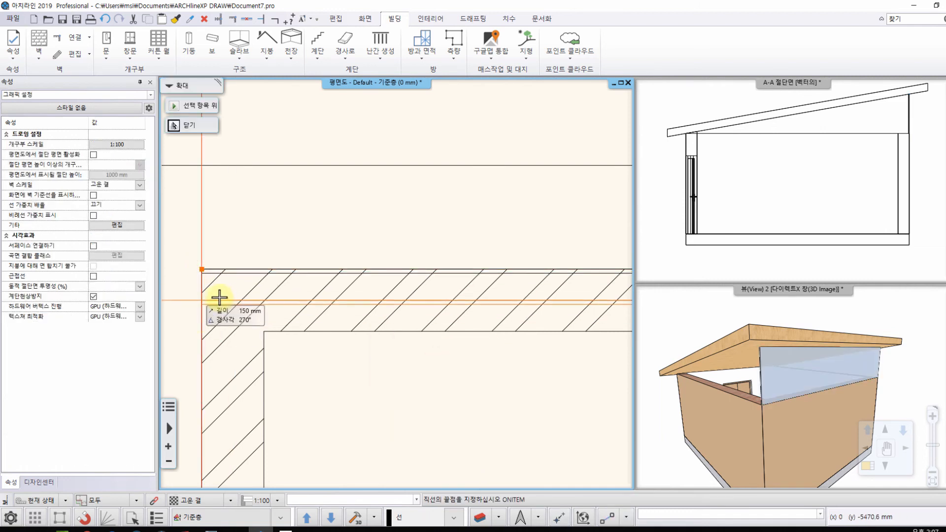
click(239, 308)
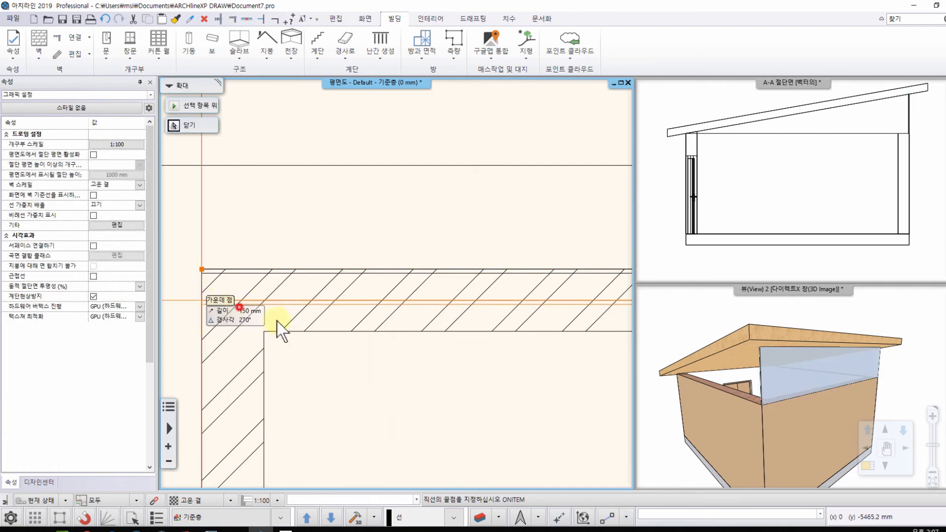
middle_drag(380, 336, 306, 334)
- Examine the centred glass wall in the maximized 3D view, checking its base on the lower wall and its top below the roof
click(779, 384)
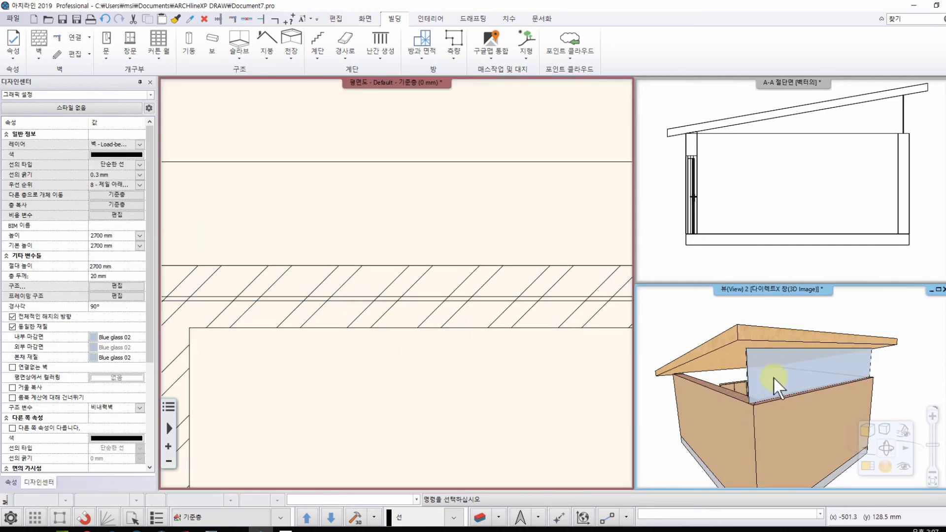
key(space)
scroll(608, 317, up, 1)
middle_drag(501, 237, 478, 238)
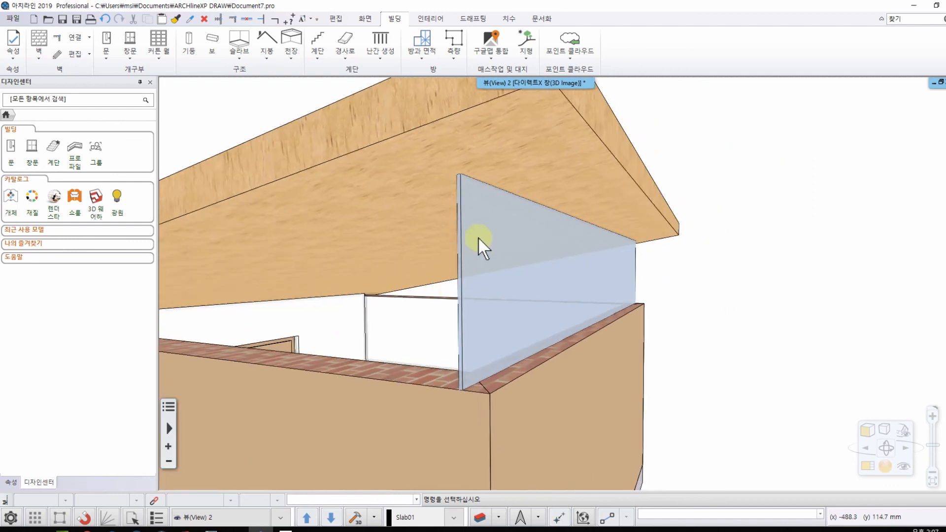
scroll(480, 226, up, 3)
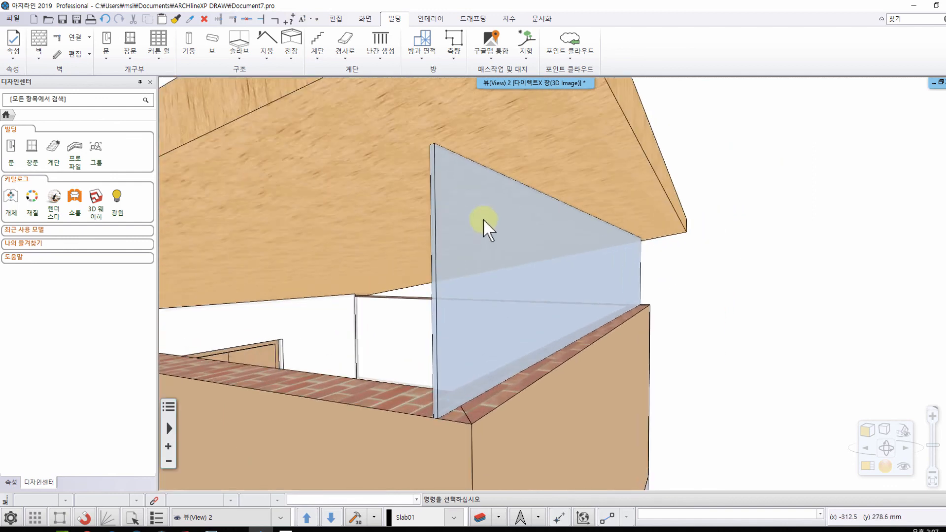
middle_drag(466, 196, 781, 291)
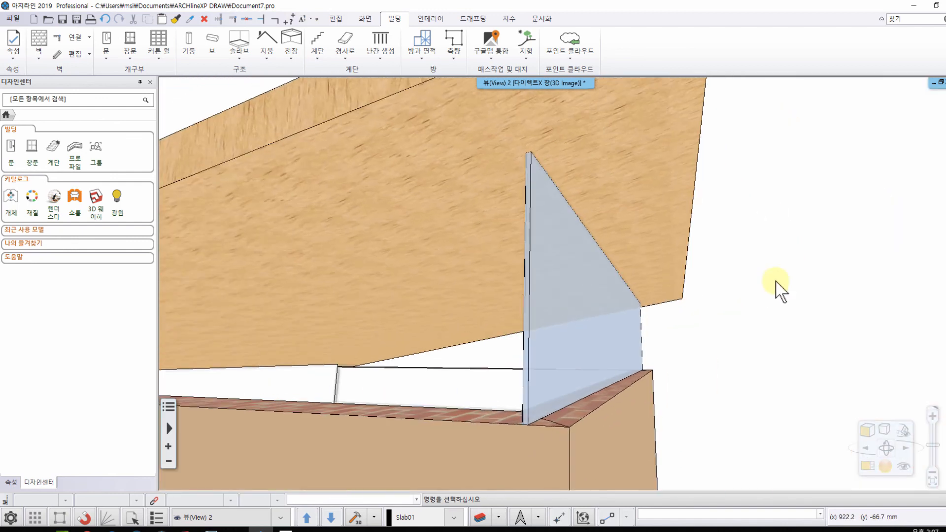
scroll(549, 300, down, 3)
middle_drag(543, 301, 604, 321)
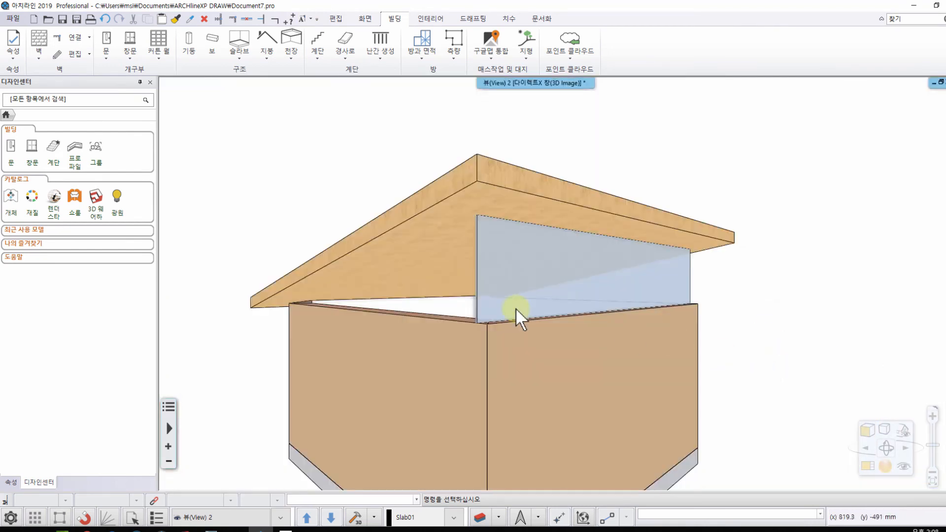
scroll(513, 281, up, 2)
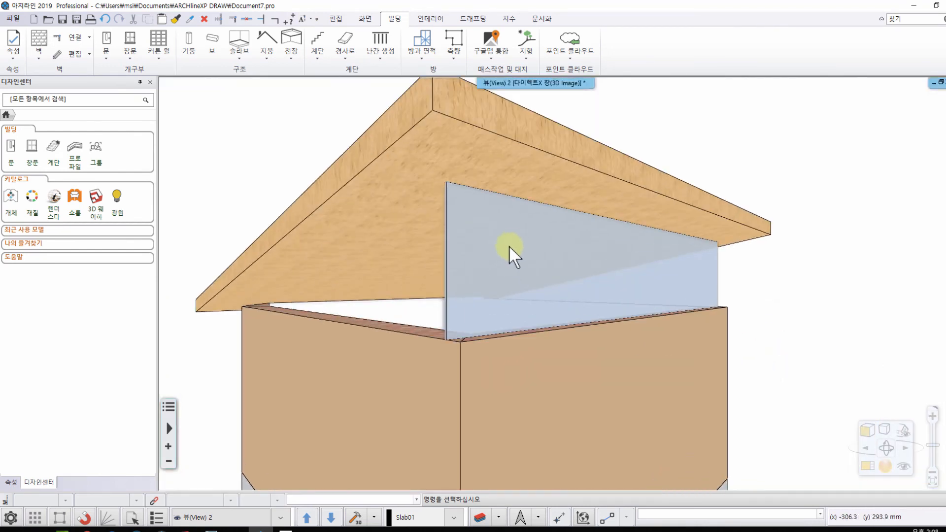
middle_drag(509, 246, 507, 260)
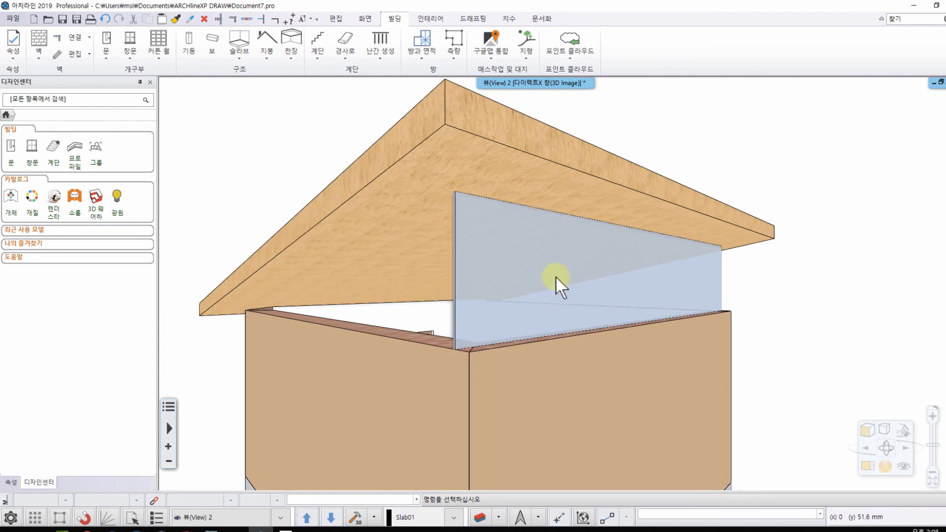
- Undo the glass wall's move and thickness and material changes, back to the solid upper wall
key(ctrl+z)
click(487, 266)
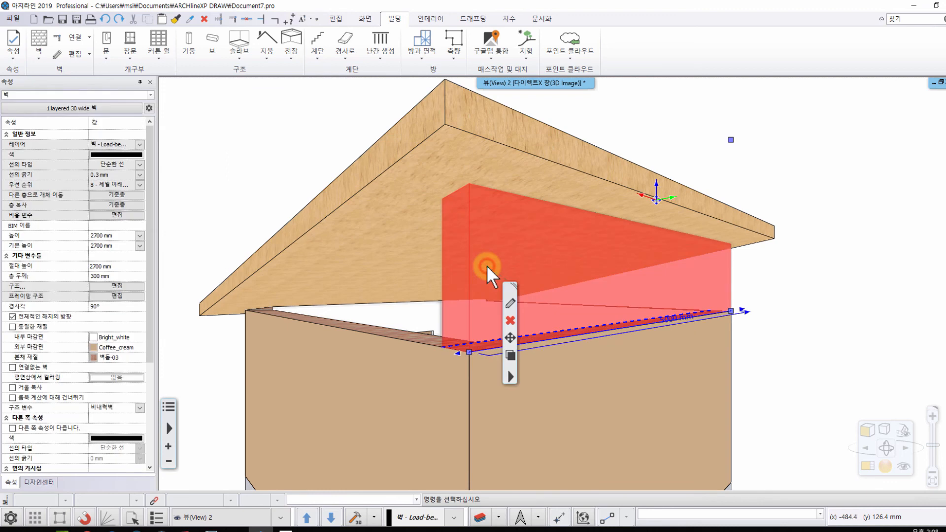
- Convert the copied building's solid upper rear wall into a curtain wall
click(163, 58)
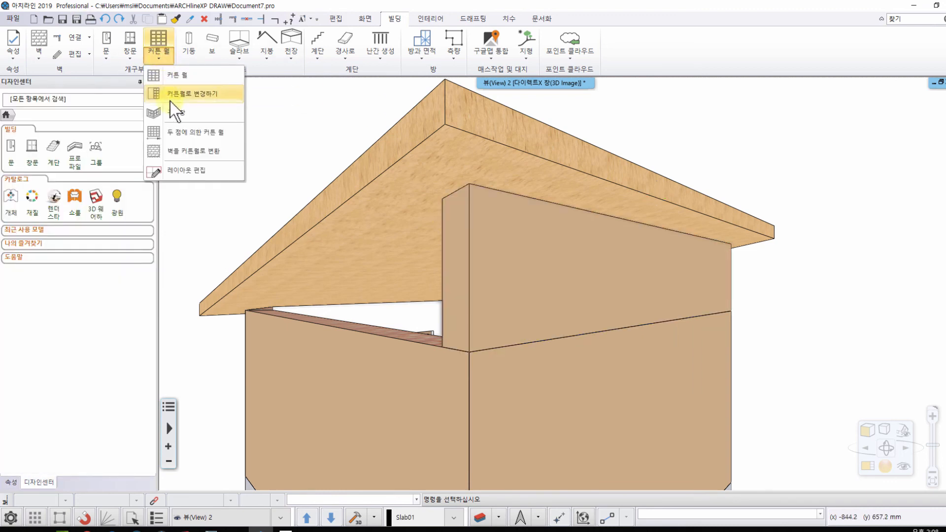
click(183, 151)
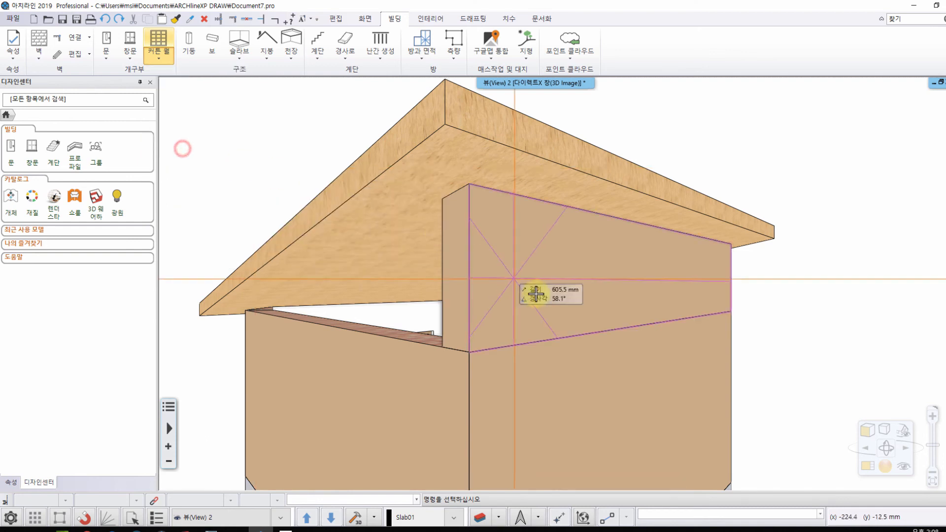
click(536, 294)
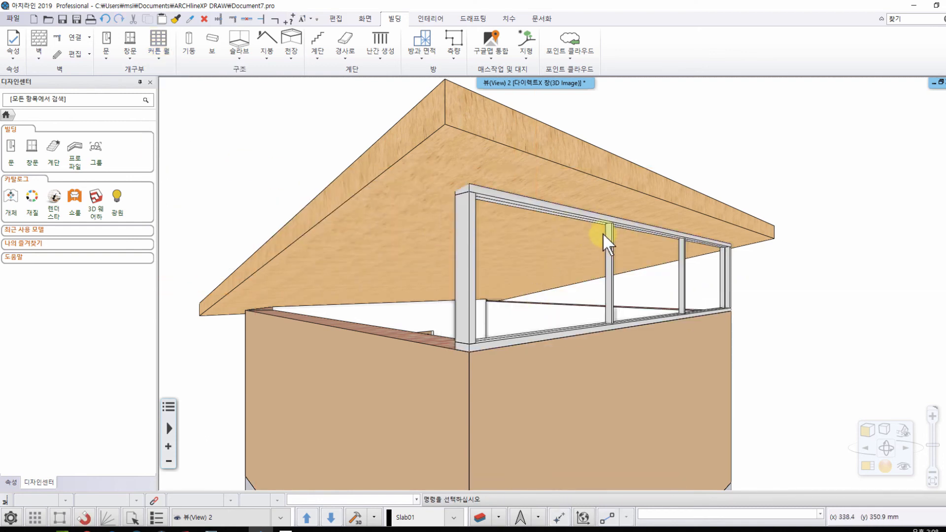
middle_drag(555, 306, 503, 291)
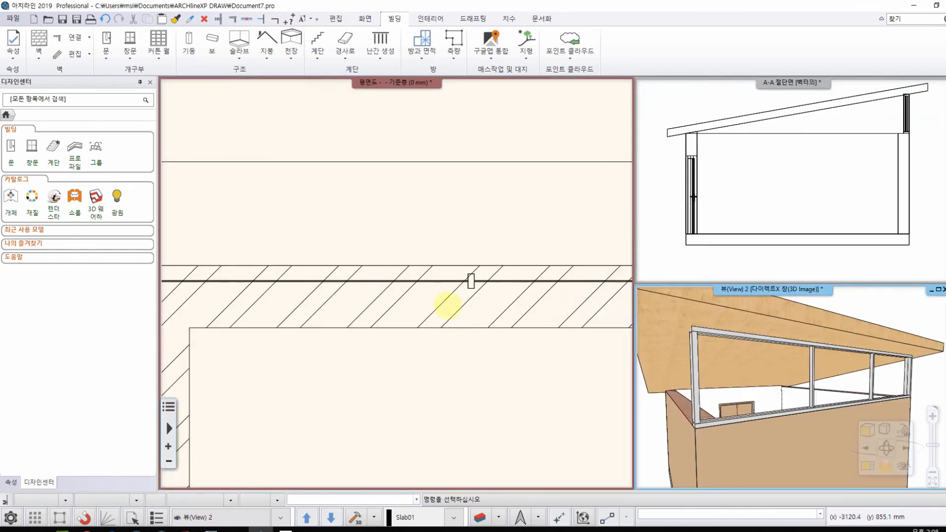
- Select the curtain wall in the floor plan and examine its position across the lower rear wall's thickness
scroll(447, 304, down, 3)
scroll(353, 289, up, 3)
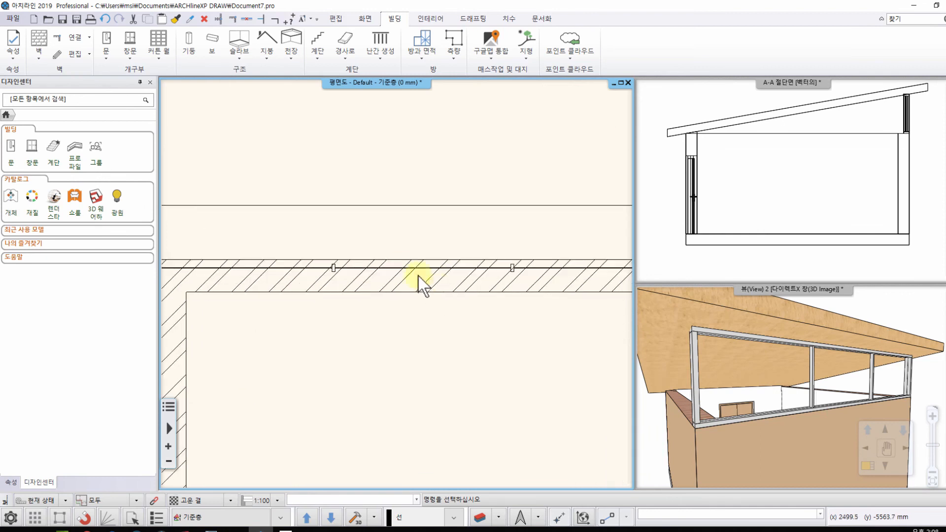
click(399, 261)
middle_drag(282, 270, 349, 226)
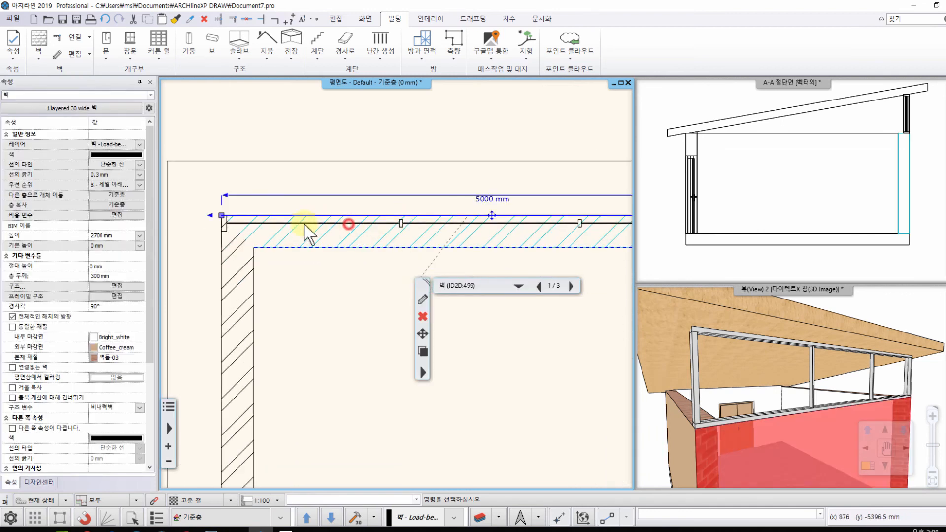
click(349, 224)
scroll(244, 233, up, 1)
mouse_move(244, 234)
middle_down()
mouse_move(271, 253)
mouse_move(236, 238)
middle_up()
scroll(222, 235, up, 1)
middle_drag(323, 261, 266, 246)
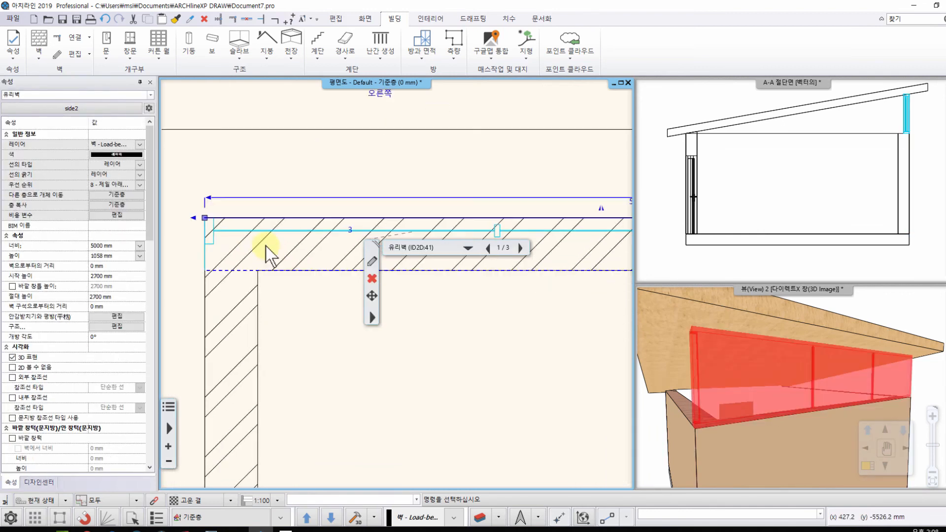
scroll(247, 266, down, 2)
scroll(258, 274, up, 2)
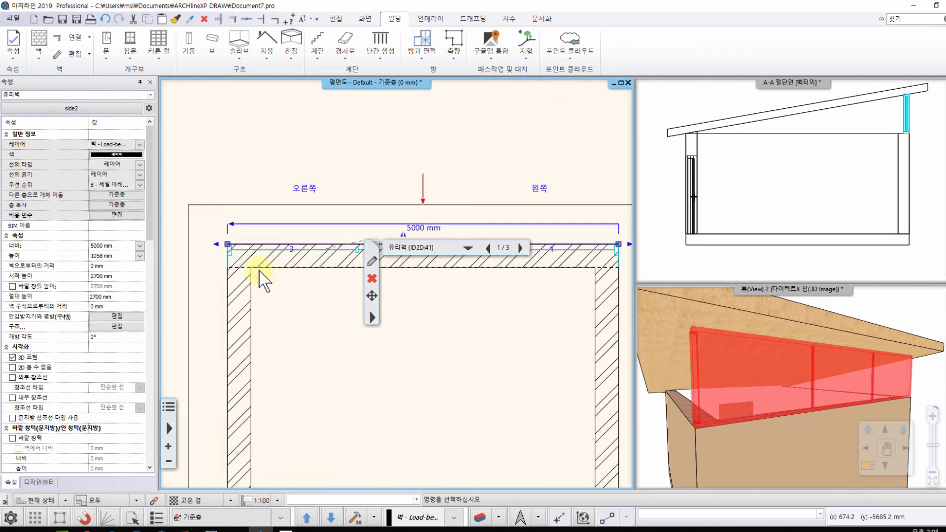
- Deselect the curtain wall and inspect its end post and glass line at the rear wall's corner in the floor plan
scroll(249, 249, up, 1)
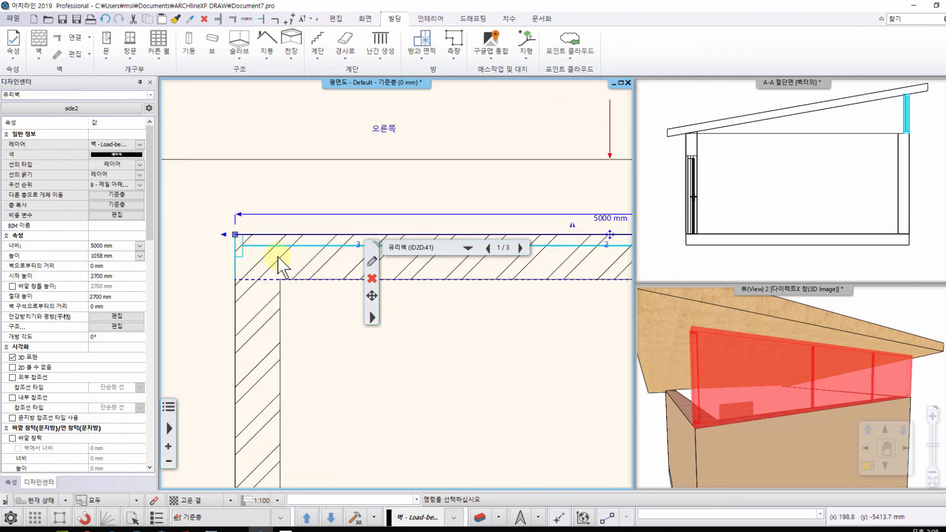
key(Escape)
scroll(336, 282, up, 1)
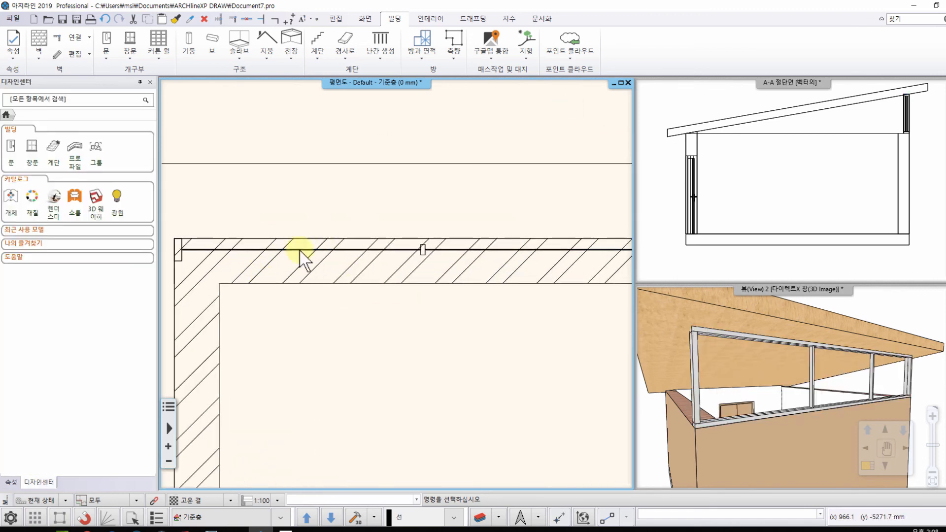
scroll(243, 255, up, 1)
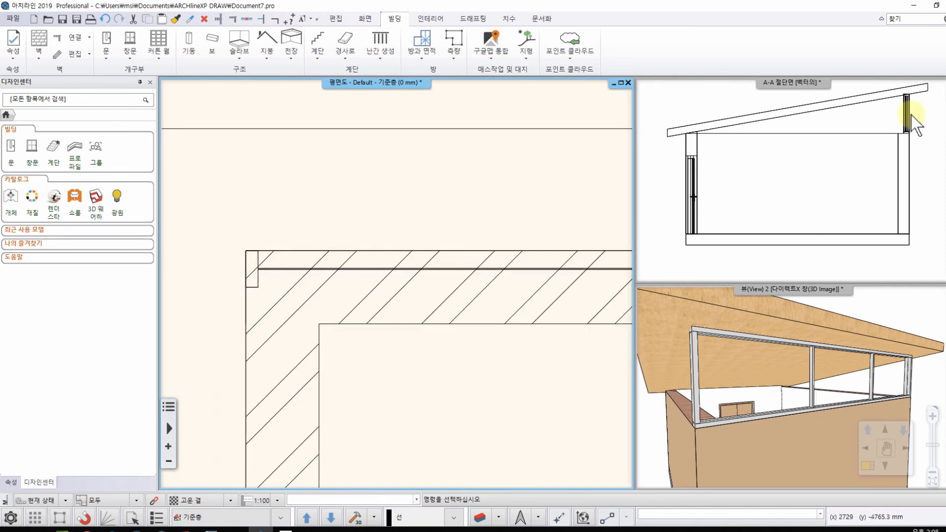
click(238, 268)
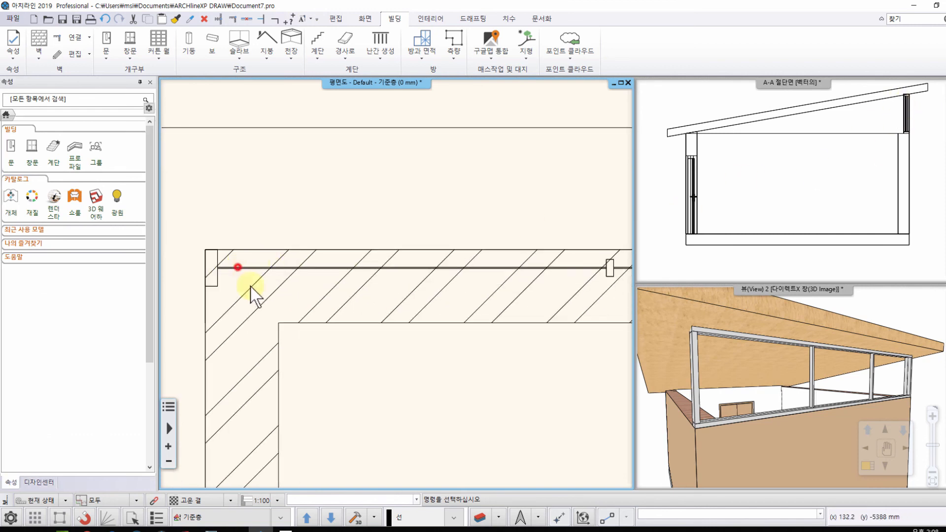
scroll(443, 322, down, 6)
key(Escape)
- Bring both buildings into view and inspect the open side below the sloped roof in the 3D view
middle_drag(488, 324, 415, 303)
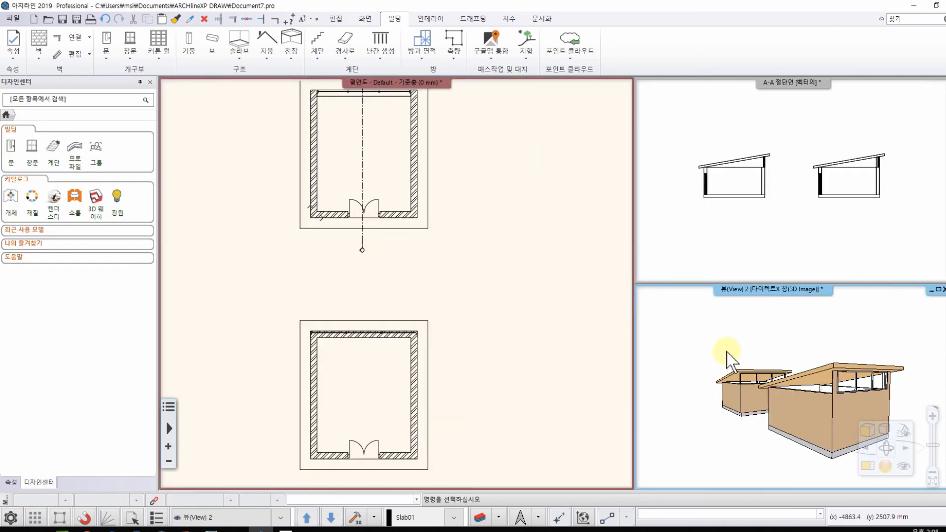
scroll(741, 344, up, 2)
scroll(749, 379, up, 3)
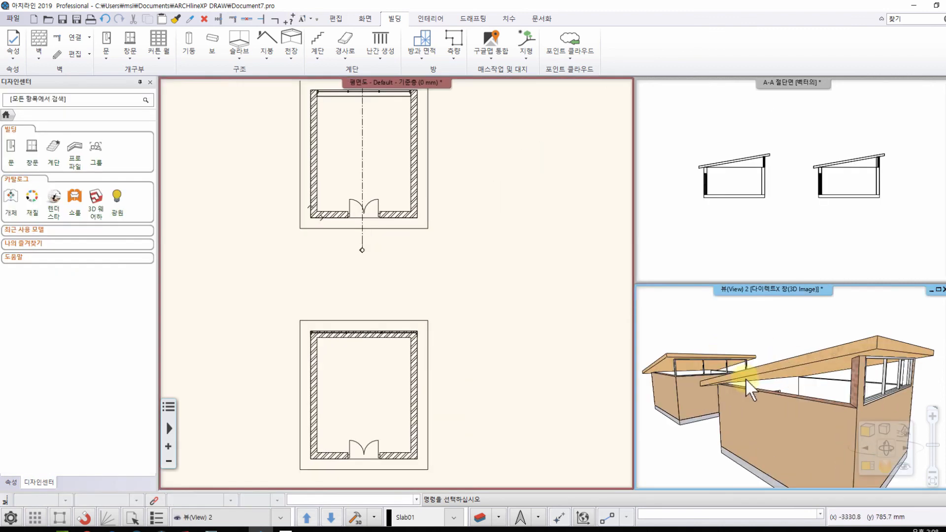